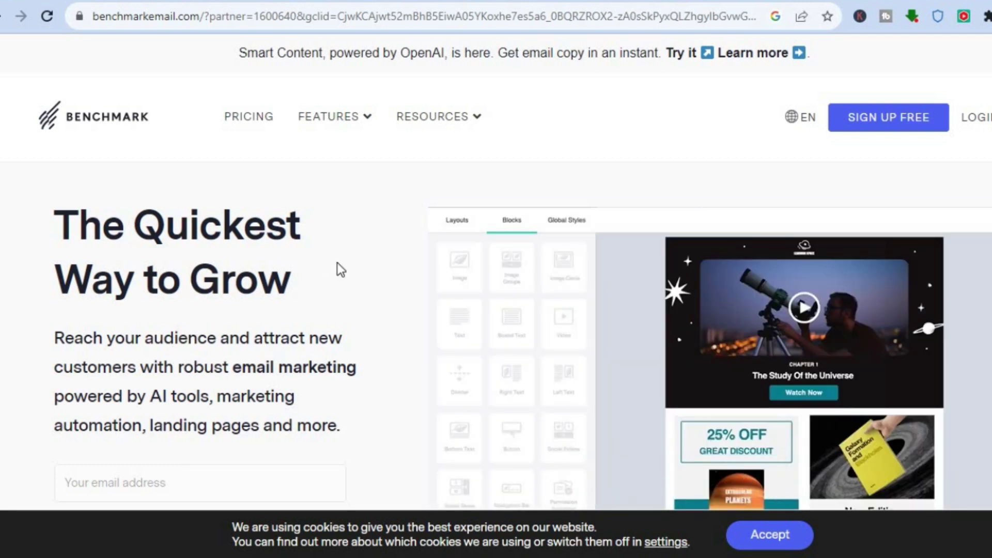
Step: Look over Benchmark's Free, Pro ($8/mo) and Enterprise annual plans, then bring up Mailchimp's pricing tab
left_click(620, 1)
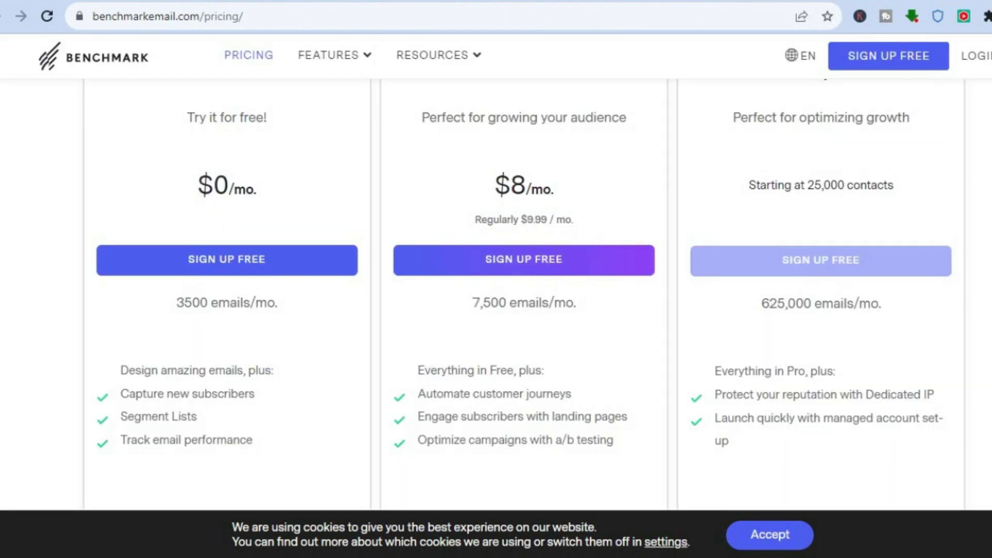
scroll(524, 283, "up", 4)
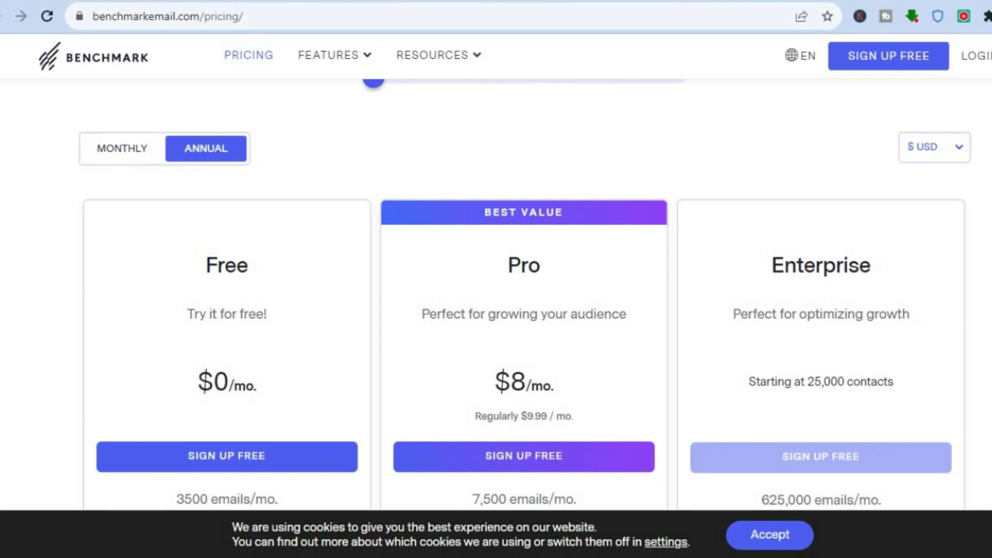
scroll(524, 293, "down", 5)
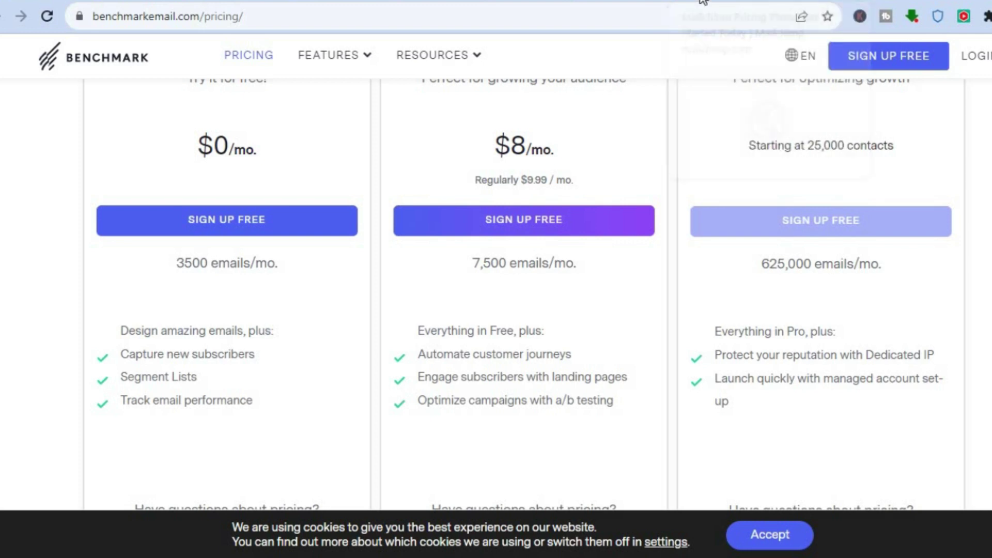
left_click(703, 1)
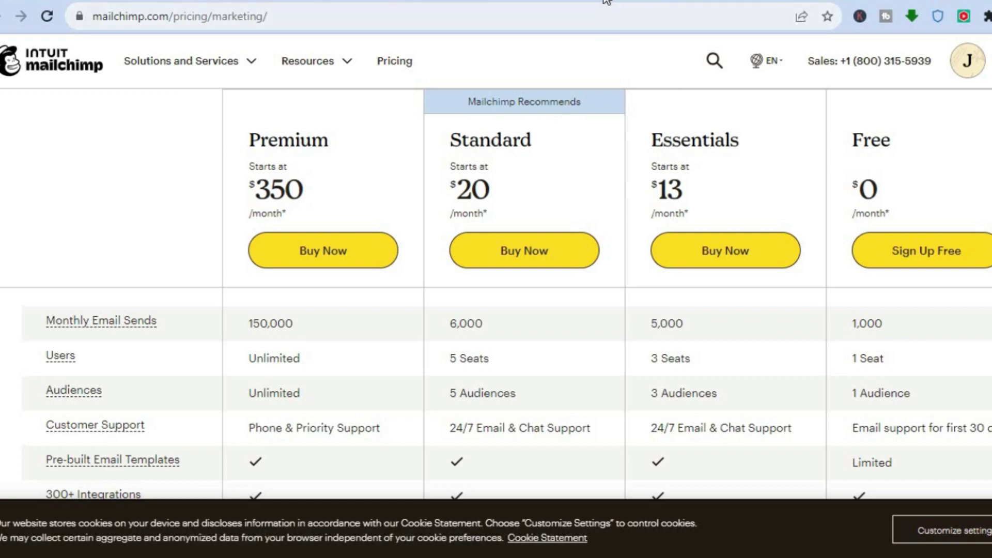
Step: Leave Mailchimp's pricing tiers and go back to the Benchmark Email homepage tab
left_click(605, 1)
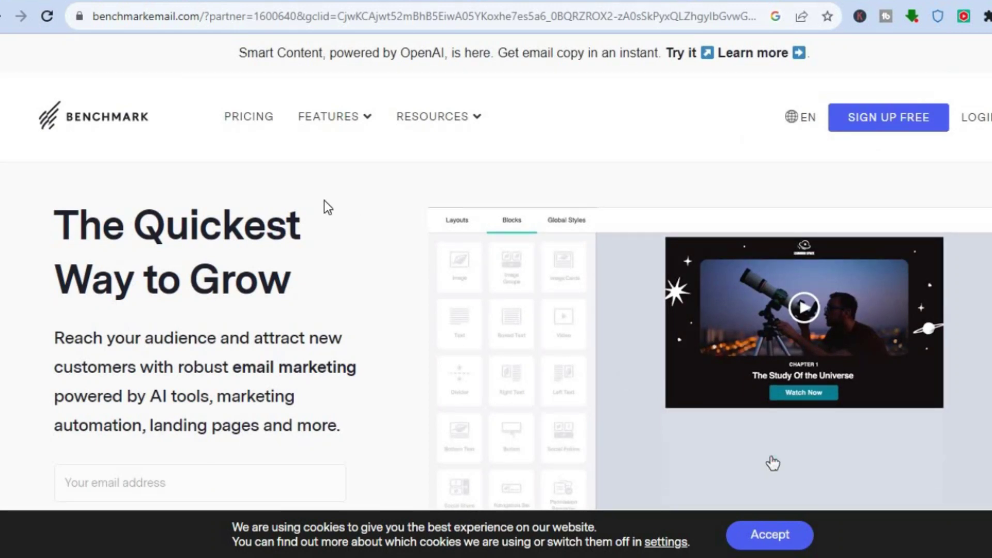
Step: Bring up the Benchmark header's FEATURES menu to head toward Integrations
left_click(894, 115)
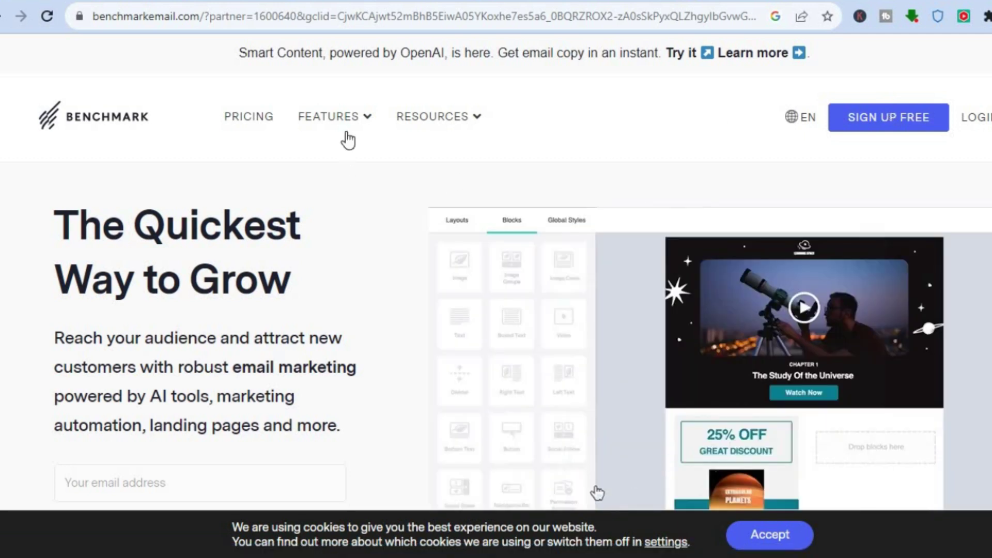
mouse_move(344, 128)
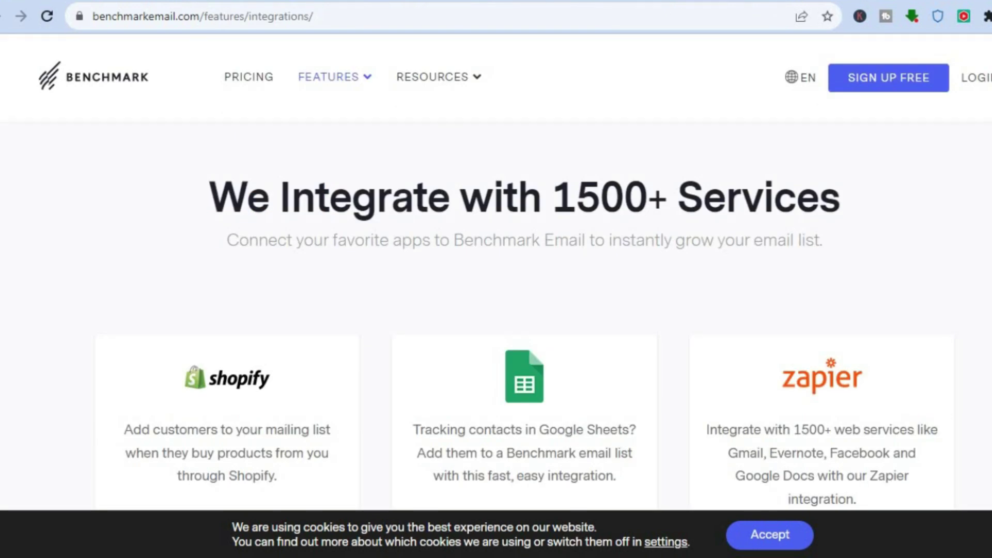
Step: Scroll the integrations list, highlight the 1500+ services heading, then move to the account dashboard
scroll(515, 271, "down", 4)
scroll(515, 271, "down", 1)
scroll(515, 272, "down", 3)
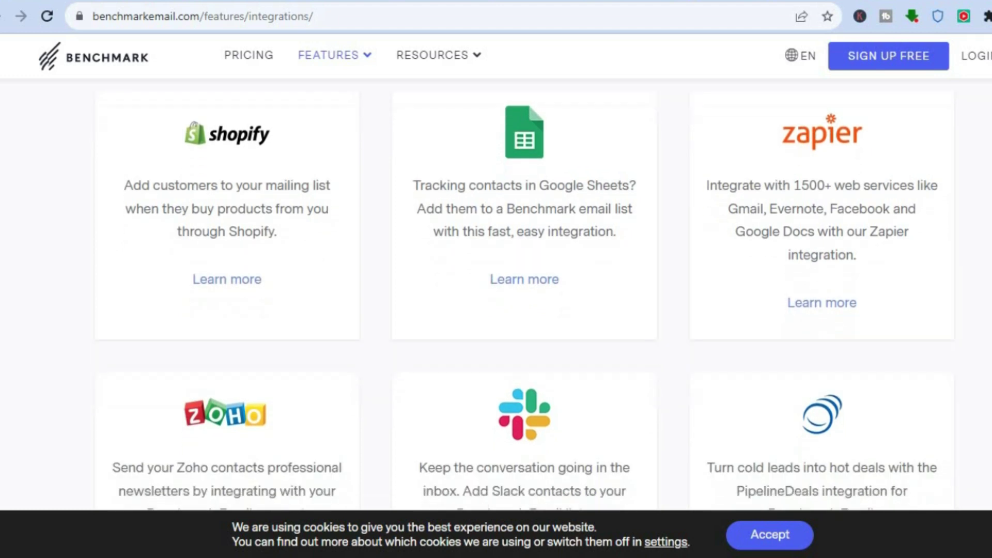
scroll(526, 294, "down", 2)
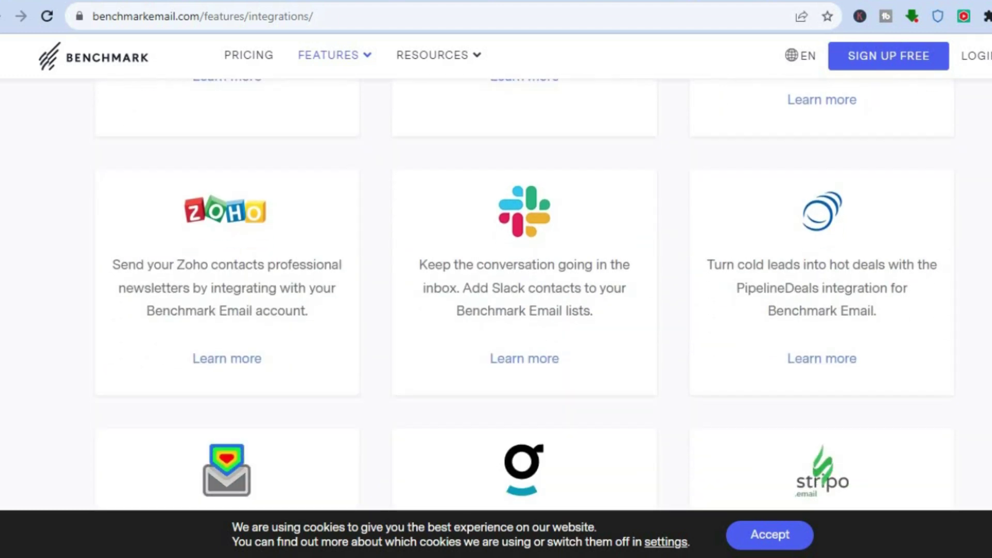
scroll(526, 295, "down", 9)
scroll(525, 295, "down", 3)
scroll(525, 294, "up", 15)
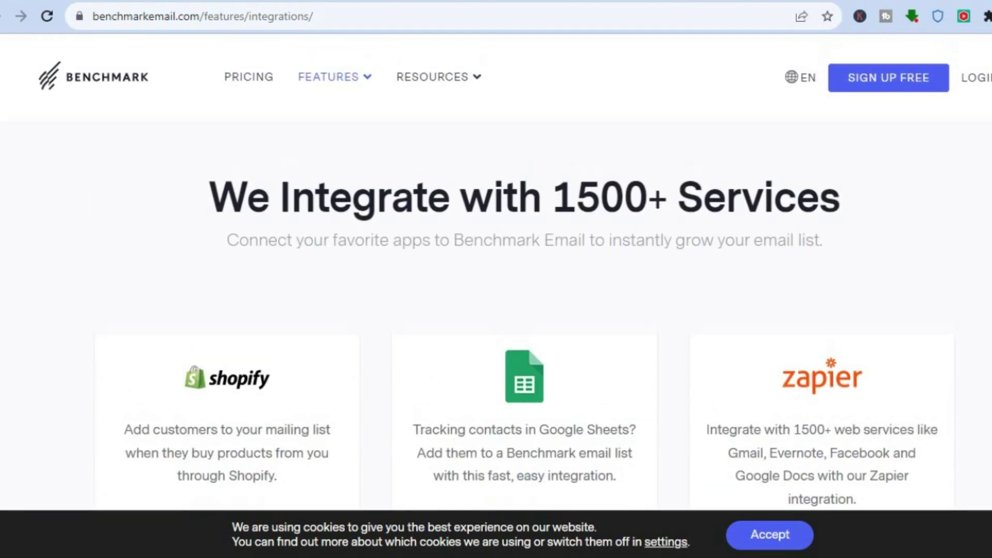
left_click_drag(552, 200, 755, 201)
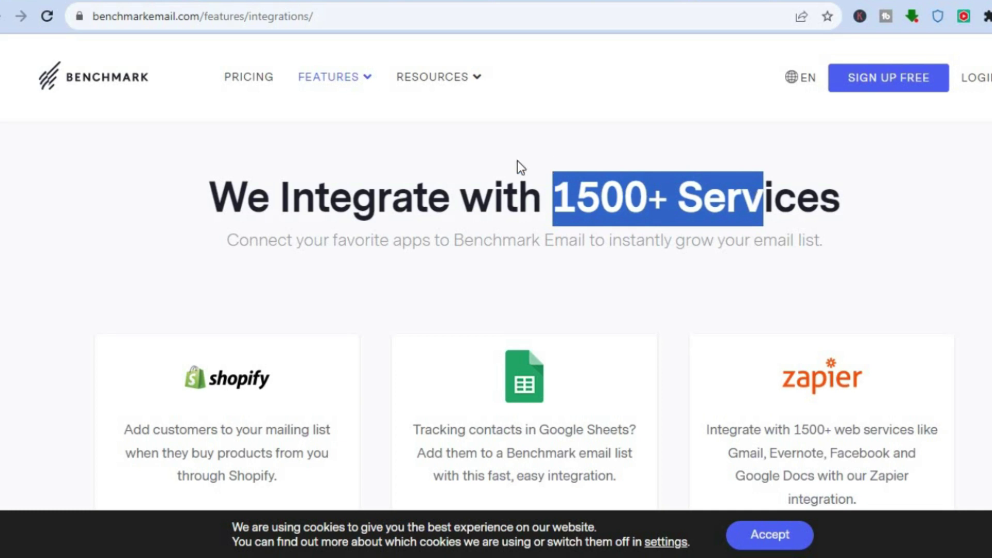
left_click(513, 2)
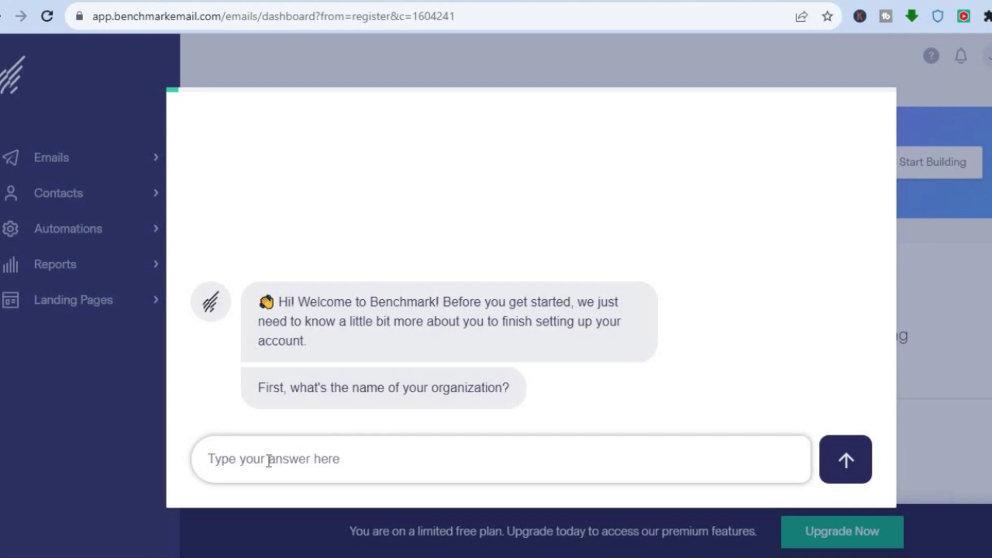
Step: Answer the onboarding chat: organization SIMPLE ANSWERS, industry Market Research, no website
type("SI")
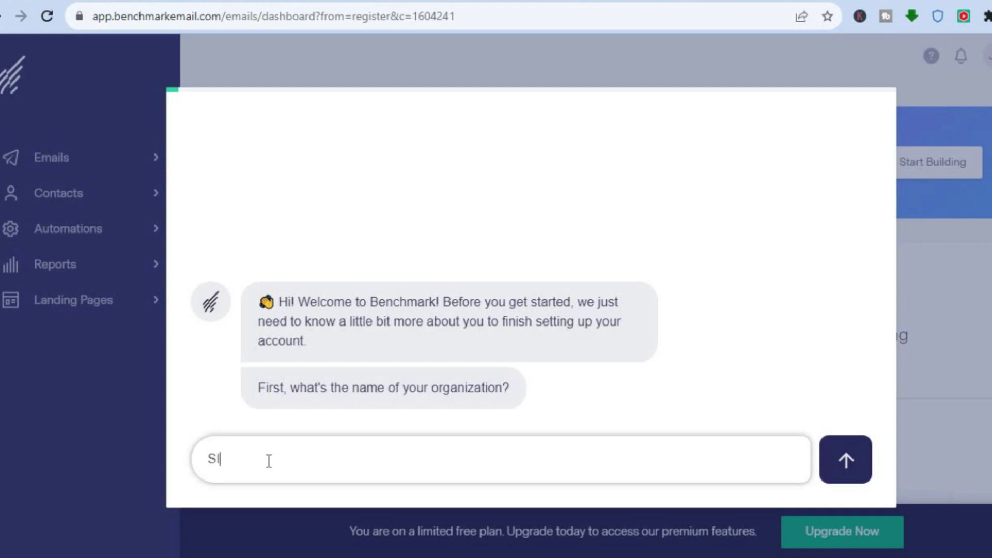
type("MPLE ANSWERS")
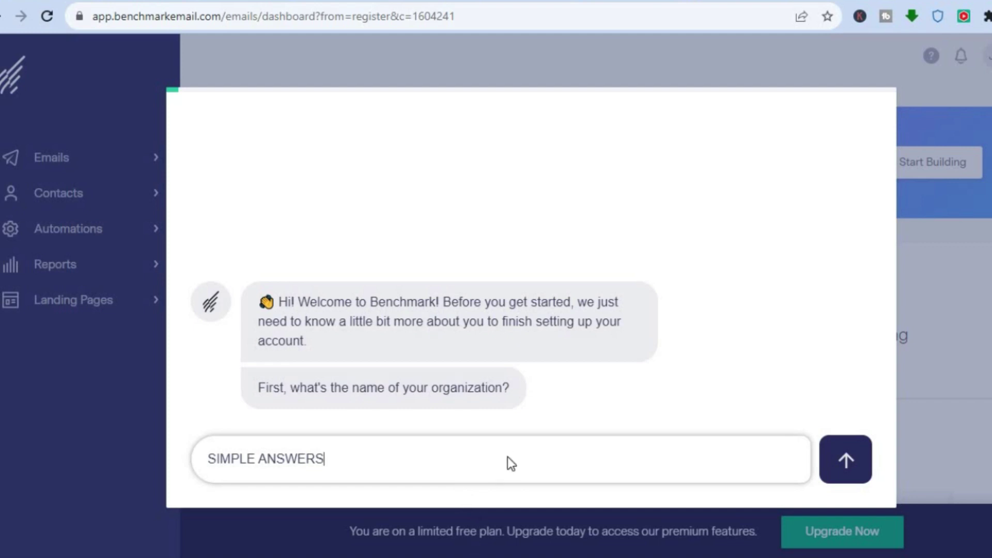
left_click(855, 454)
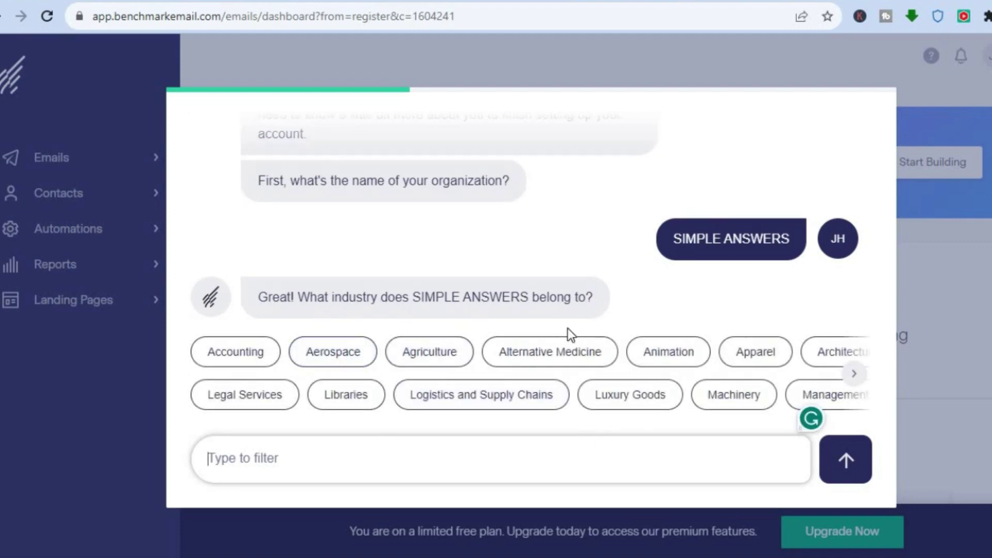
left_click(575, 354)
left_click(850, 374)
left_click(850, 375)
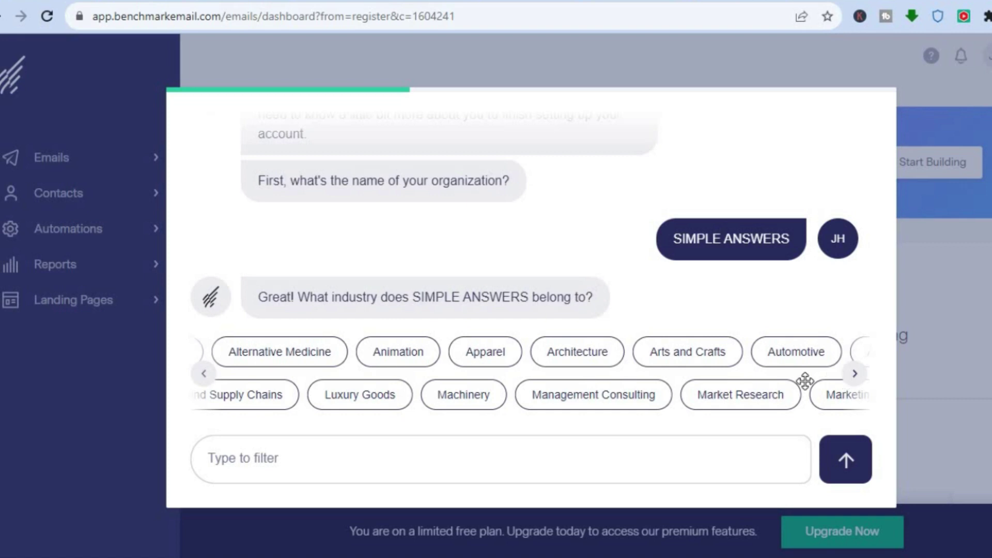
left_click(745, 397)
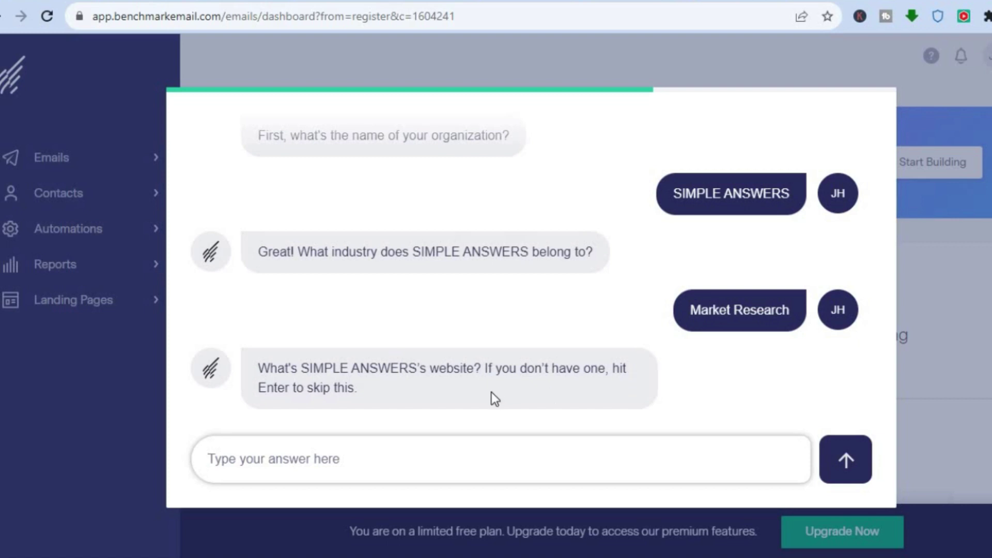
left_click(836, 472)
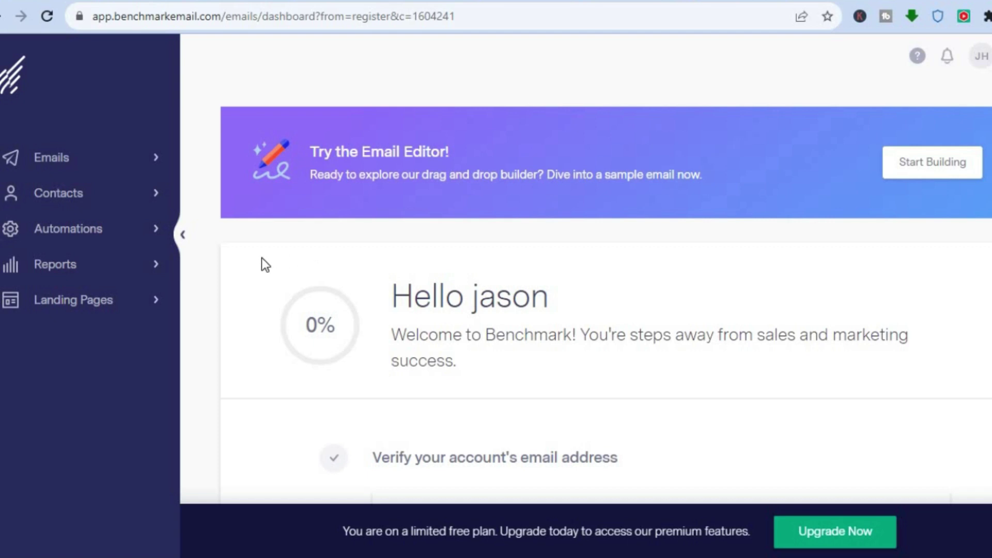
Step: Expand Emails in the sidebar, go to the email list and choose Create New
left_click(99, 159)
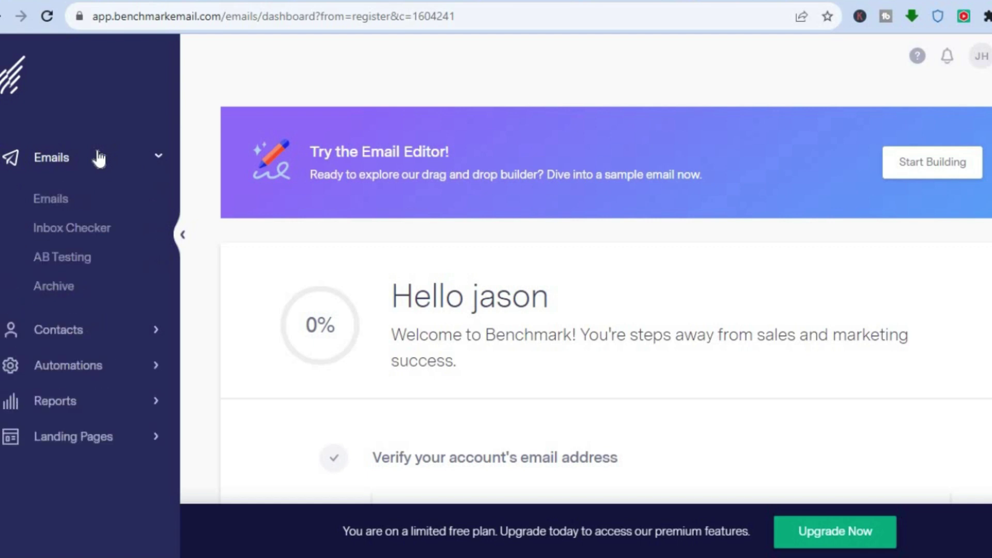
left_click(60, 204)
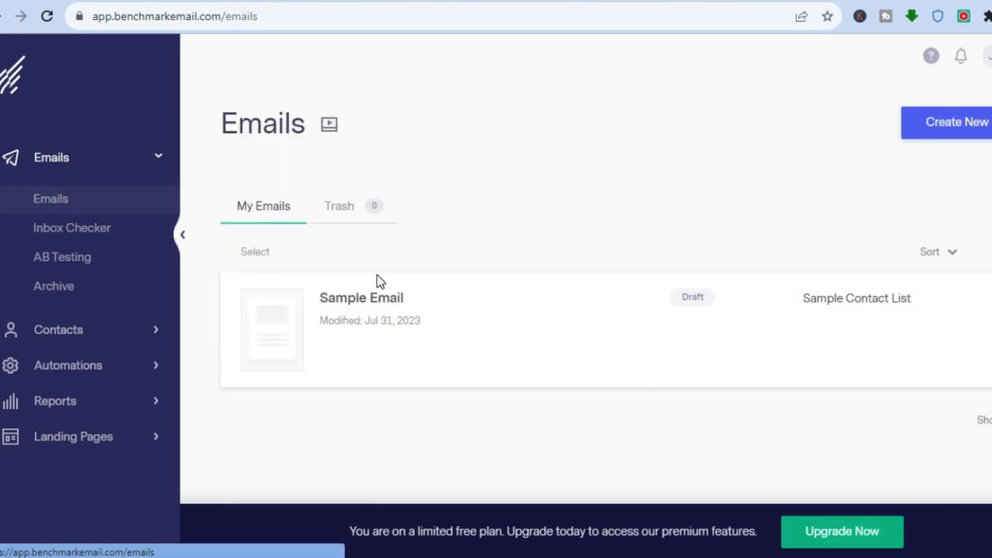
left_click(952, 129)
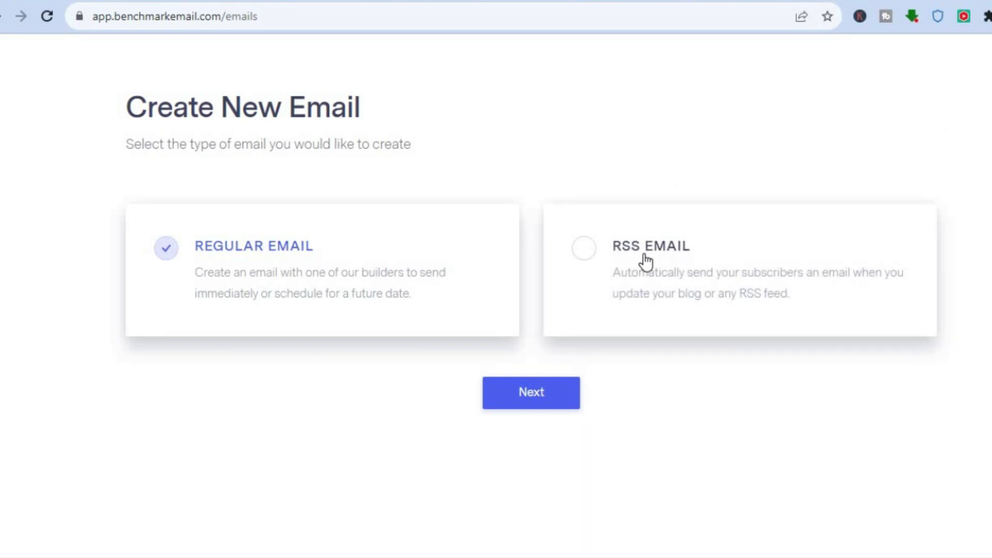
Step: Choose Regular Email with the Drag & Drop Editor, keeping the name 'Jul 31 2023 Email'
left_click(514, 409)
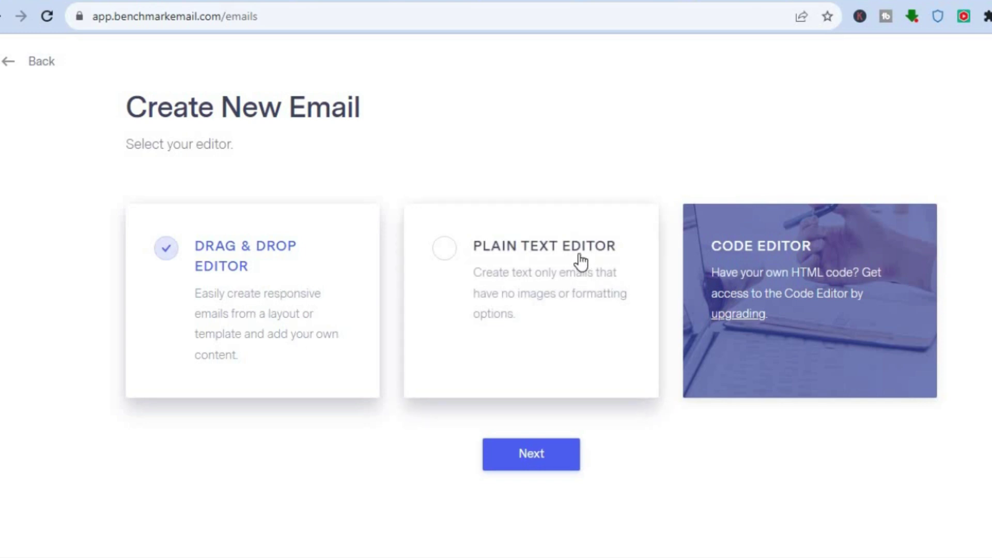
left_click(528, 468)
left_click(501, 317)
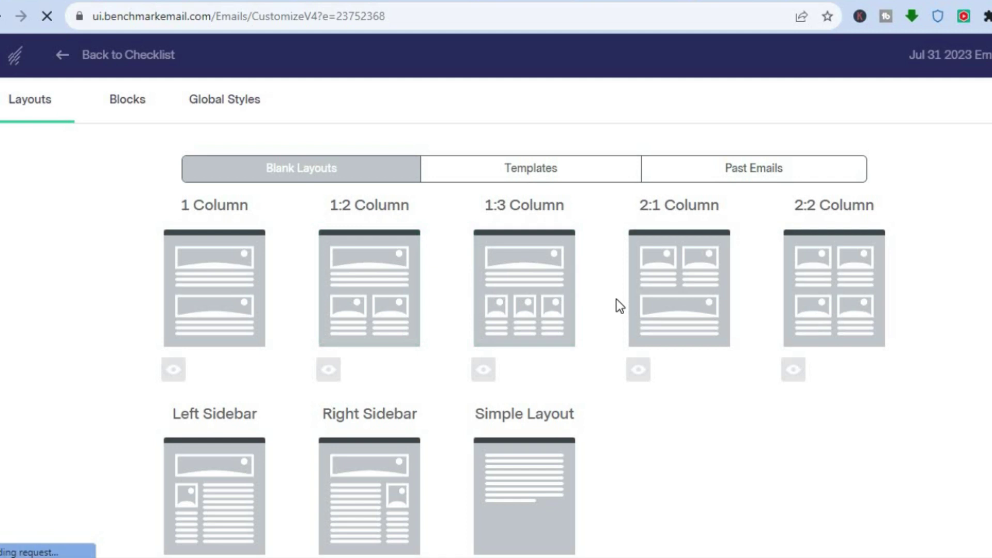
Step: Browse the ready-made templates and apply the E-Commerce template to the email
left_click(523, 174)
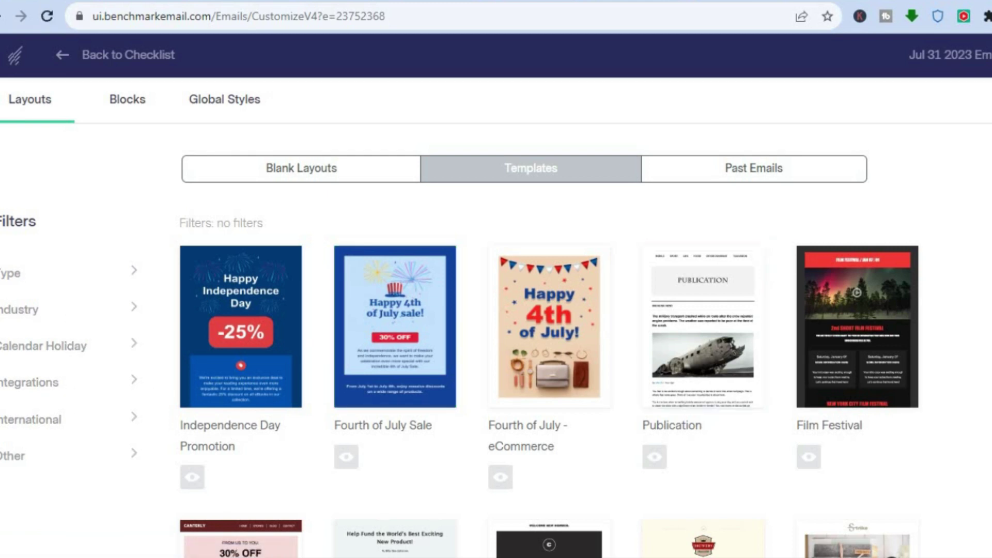
scroll(547, 341, "down", 9)
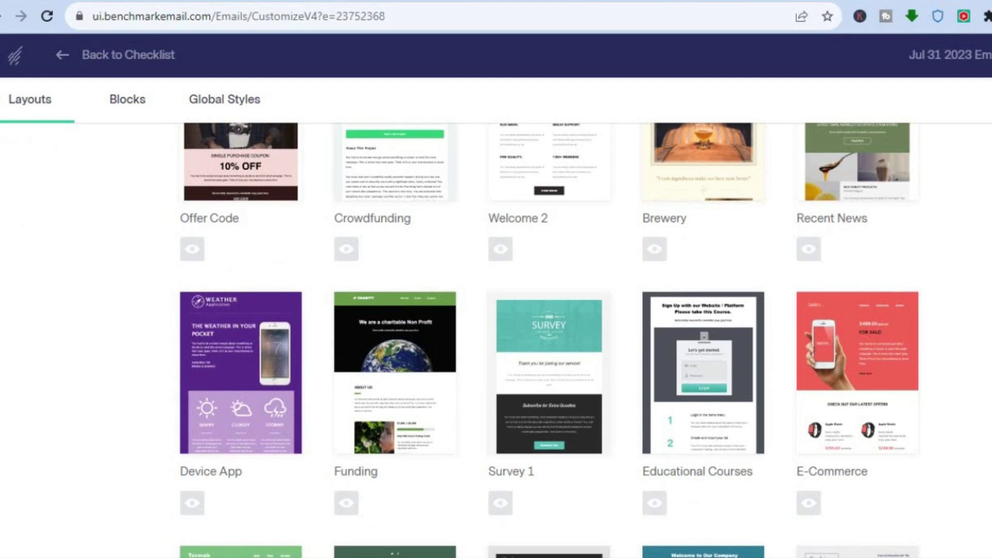
scroll(547, 341, "up", 1)
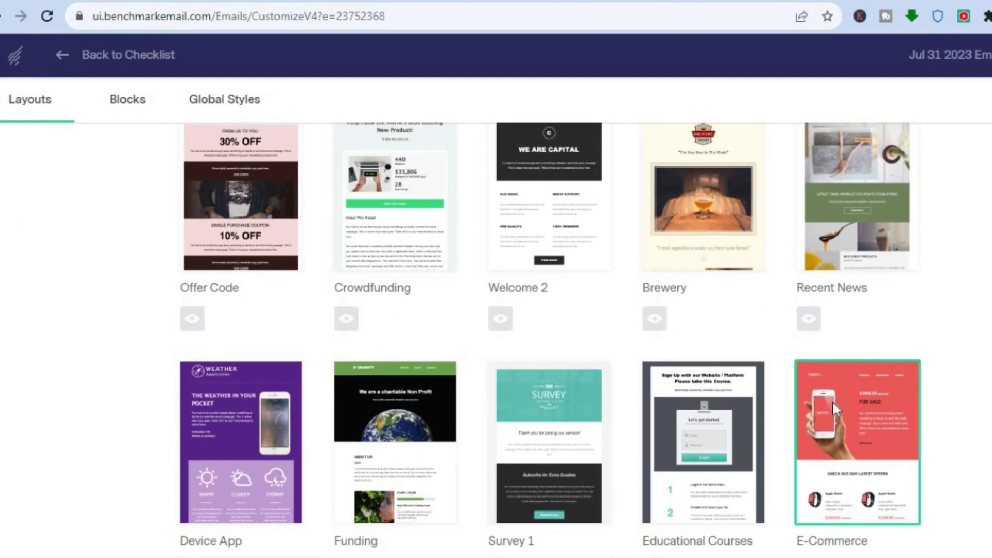
left_click(833, 402)
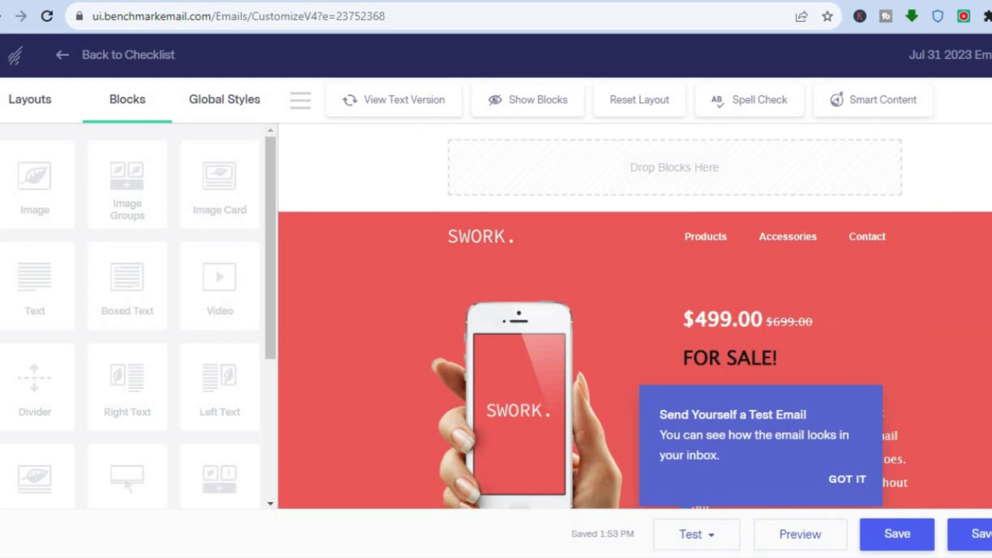
Step: Dismiss the test email and Smart Content tips, then open the hero caption's Image Caption Block
scroll(881, 428, "down", 4)
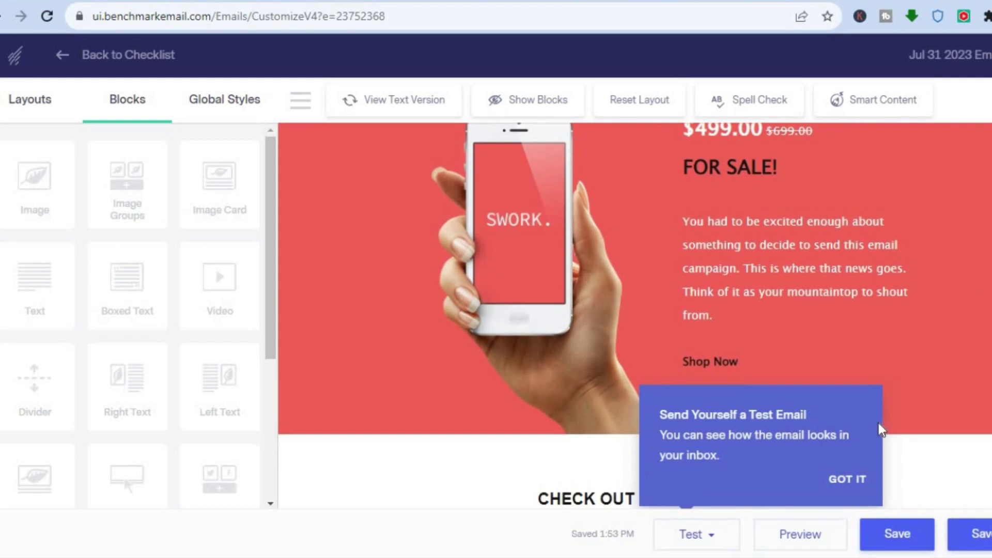
left_click(850, 480)
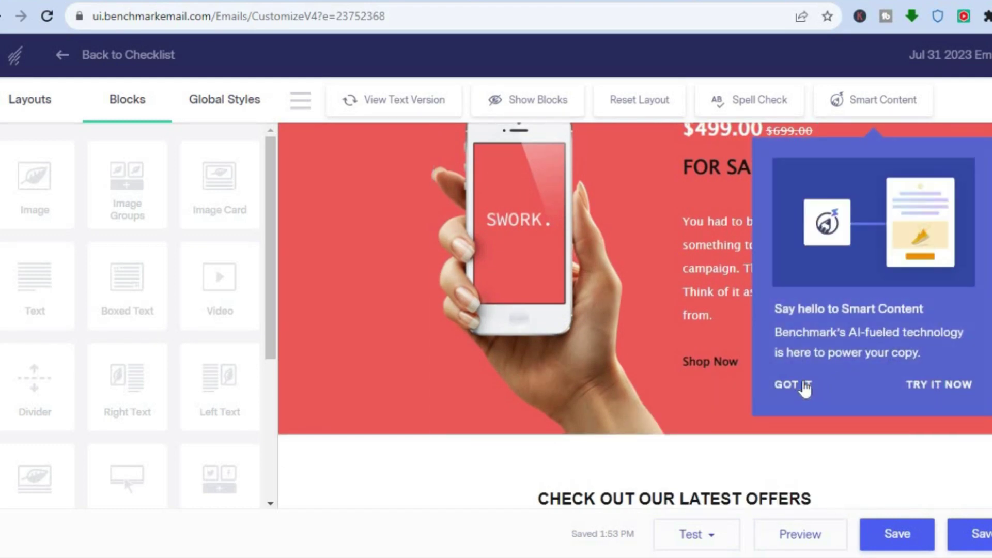
left_click(805, 389)
left_click(754, 270)
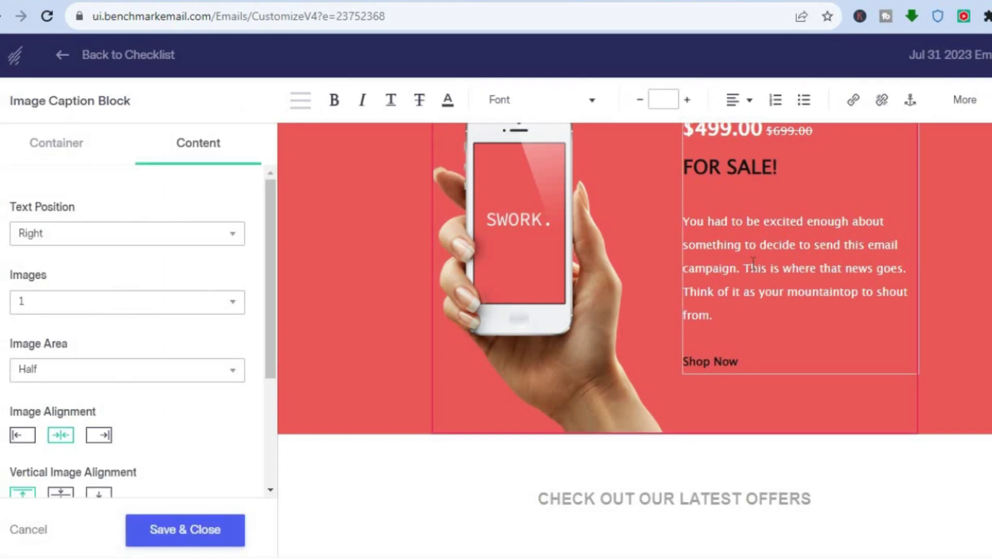
Step: Delete the caption's last two sentences, type 'TEST' after 'campaign.', and save the block edit
double_click(754, 266)
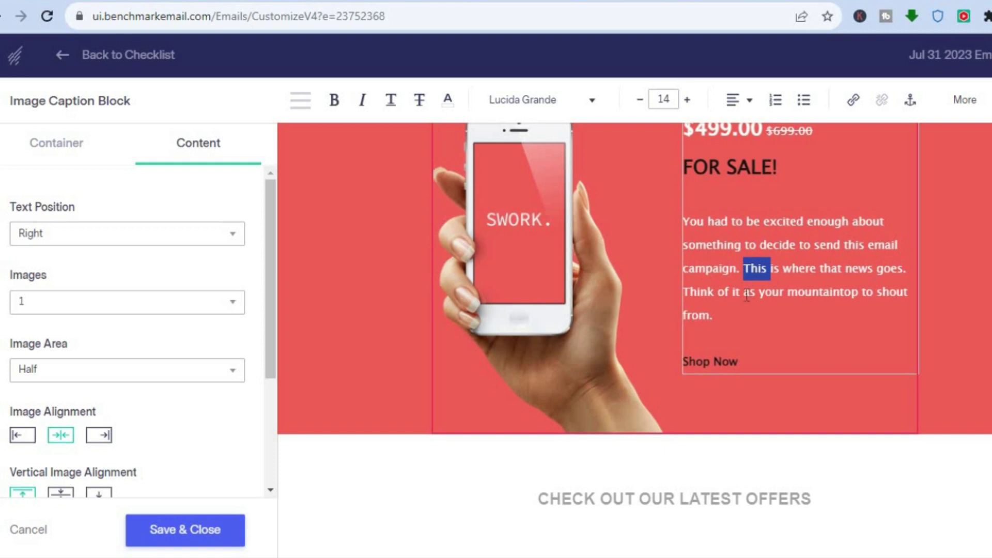
left_click(714, 315)
left_click_drag(713, 315, 743, 268)
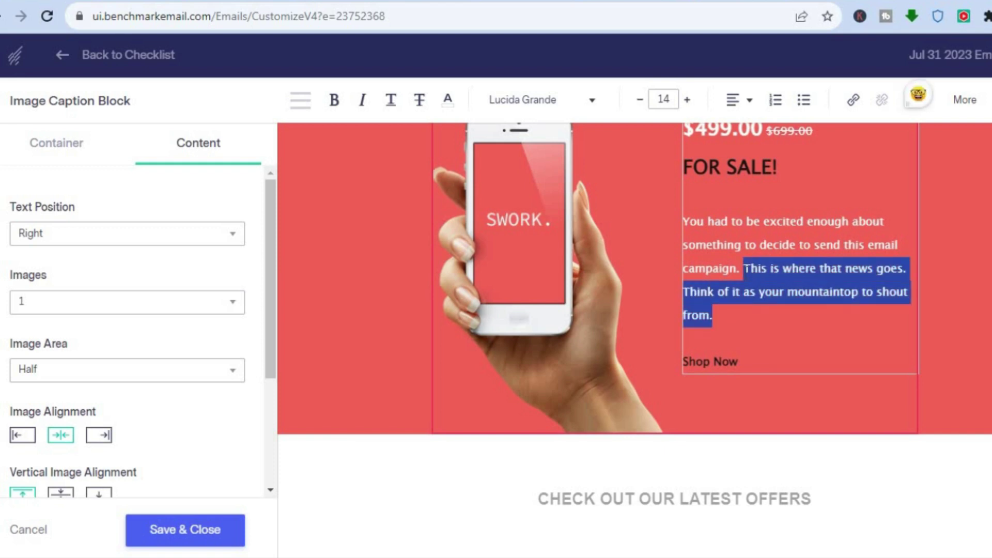
key("BackSpace")
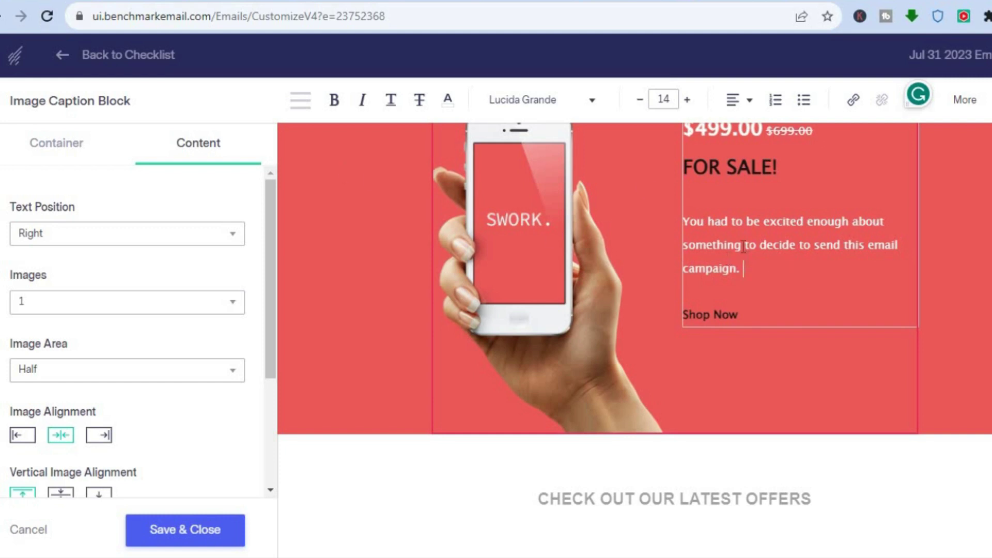
type("TEST")
left_click(448, 106)
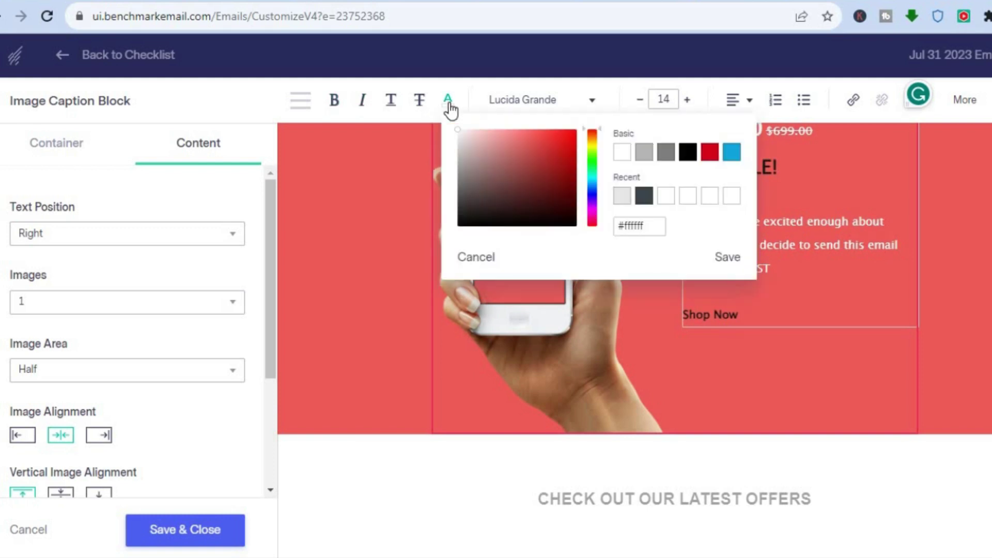
left_click(368, 203)
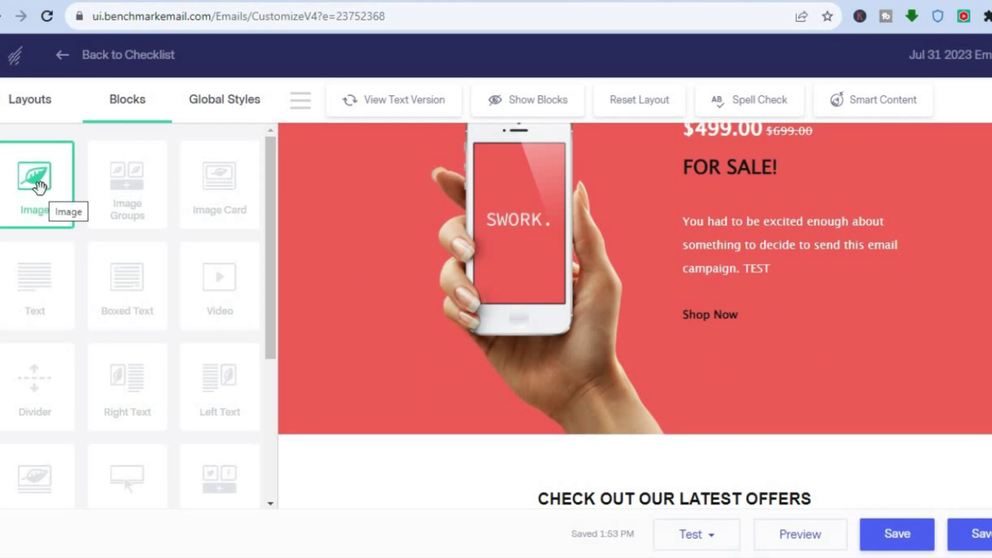
Step: Add an Image block below the hero caption, close the Image Gallery with no picture chosen, and save the block
left_click_drag(39, 187, 790, 377)
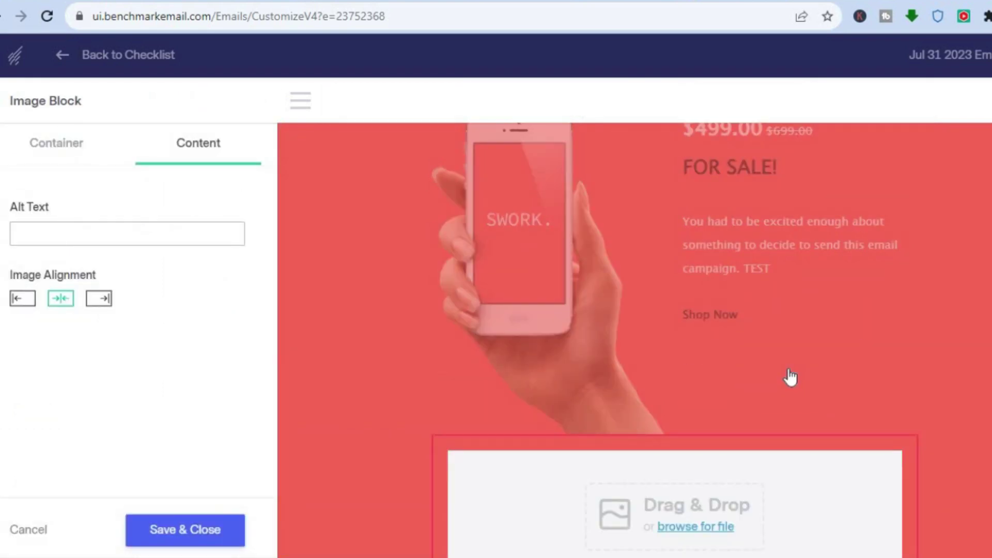
scroll(634, 340, "down", 5)
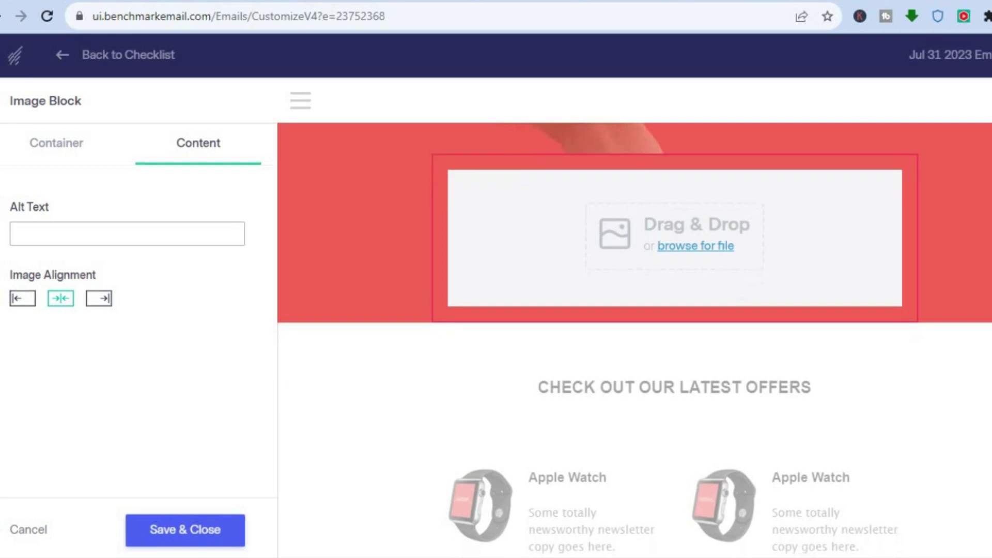
scroll(634, 340, "up", 5)
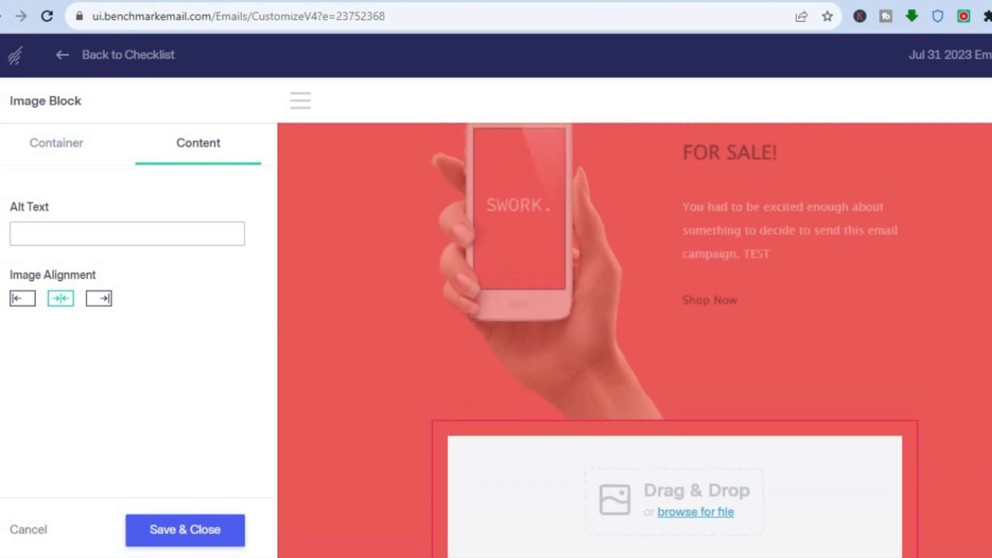
scroll(634, 340, "down", 5)
scroll(766, 332, "up", 1)
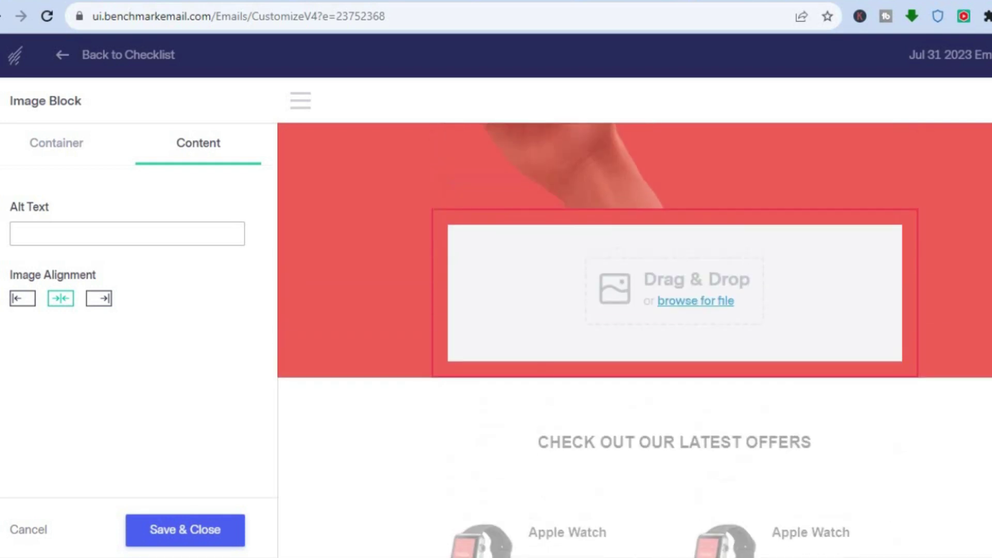
left_click(766, 331)
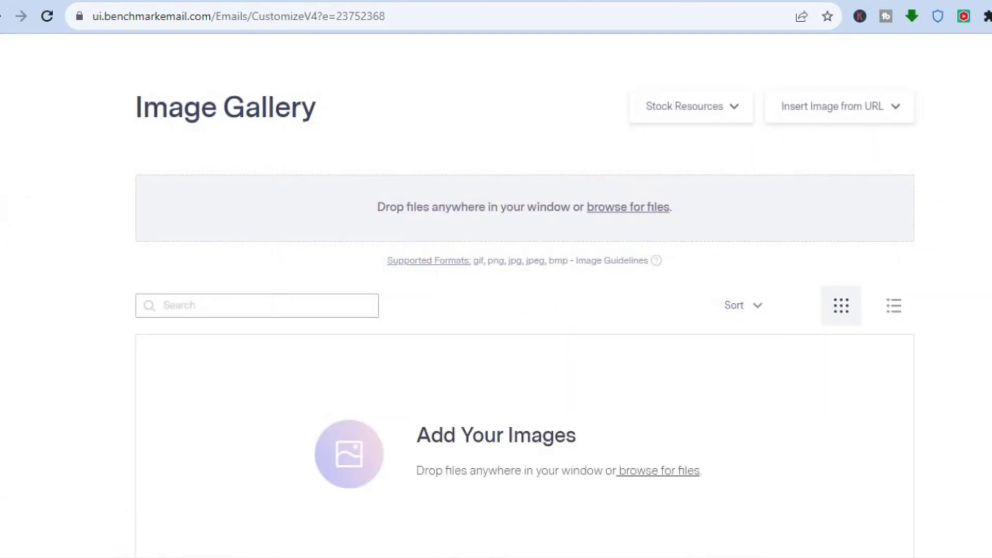
key("Escape")
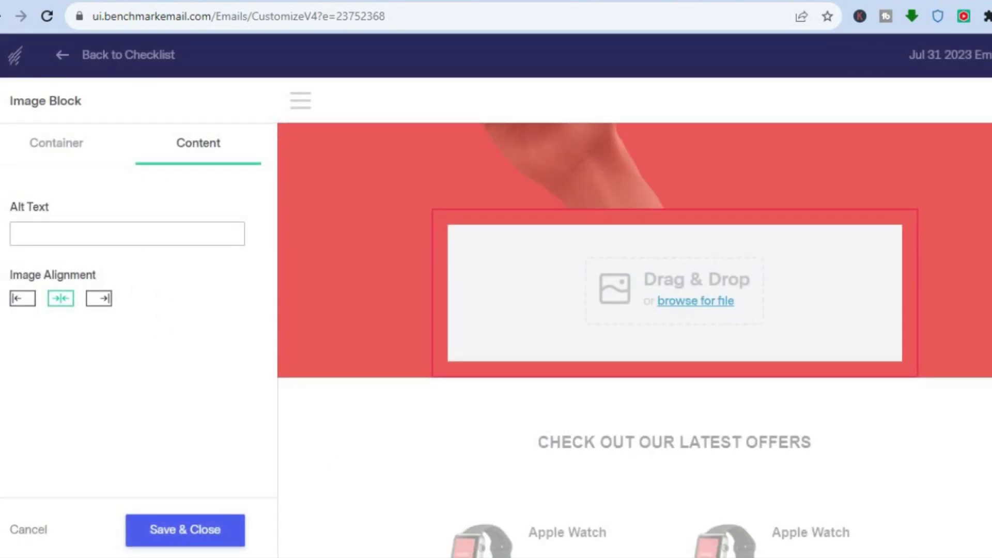
scroll(634, 340, "down", 5)
scroll(634, 340, "up", 10)
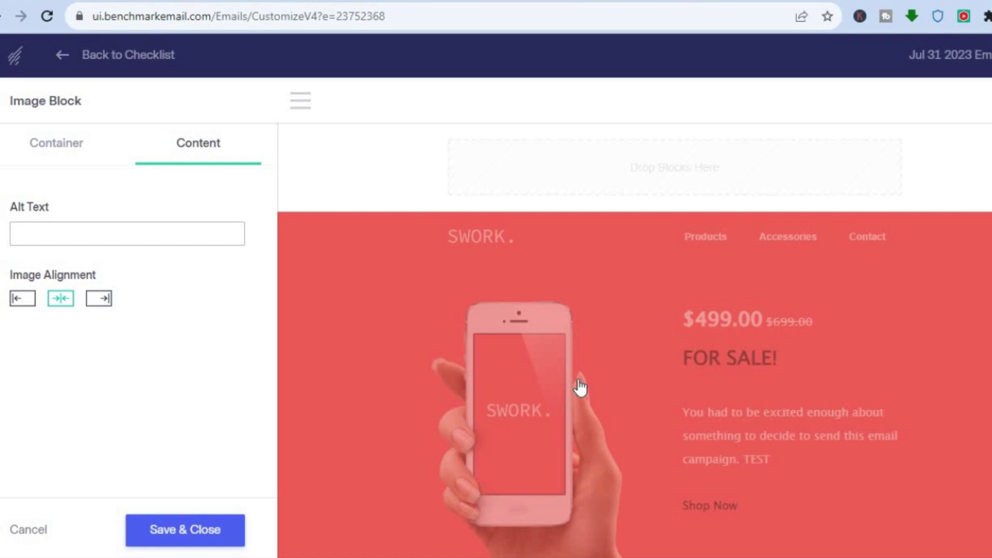
left_click(198, 531)
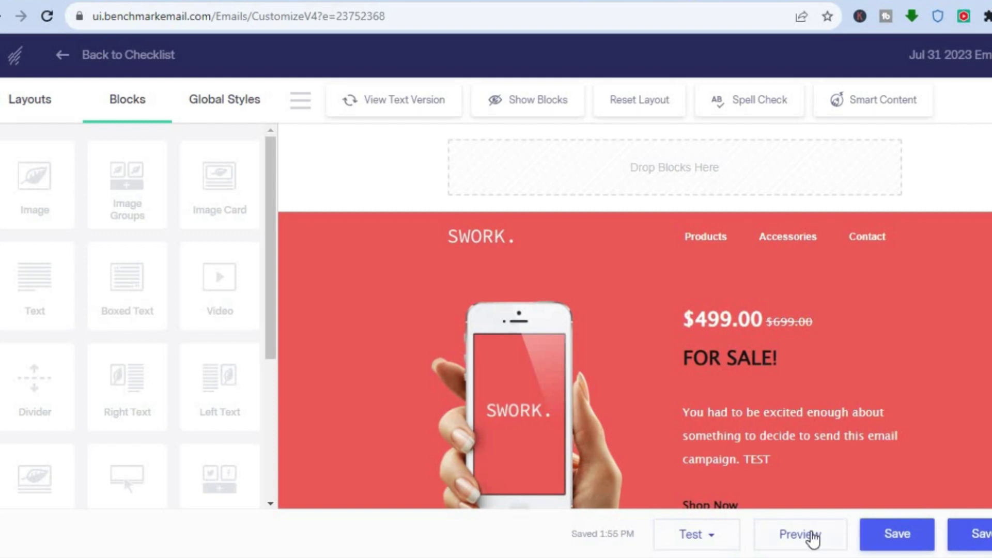
left_click(801, 535)
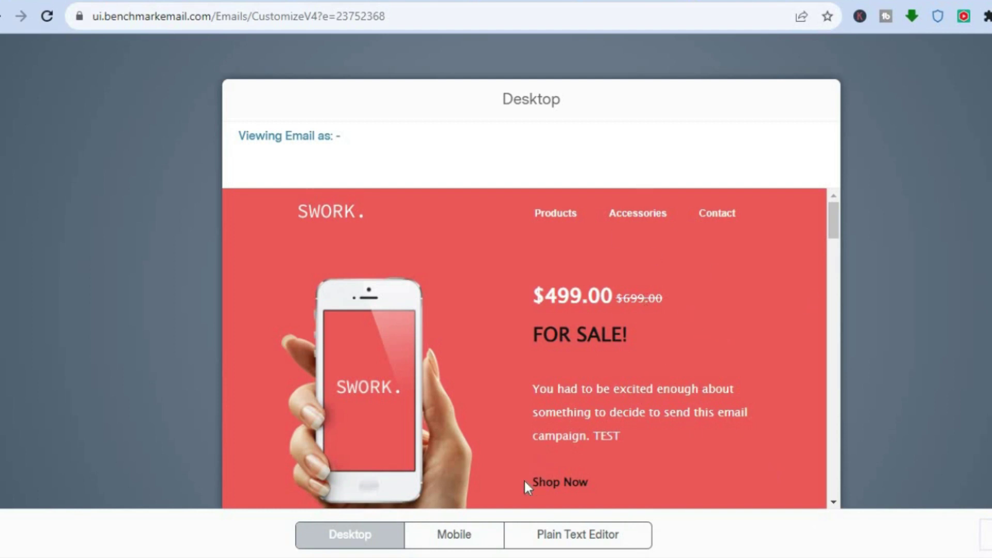
left_click(464, 539)
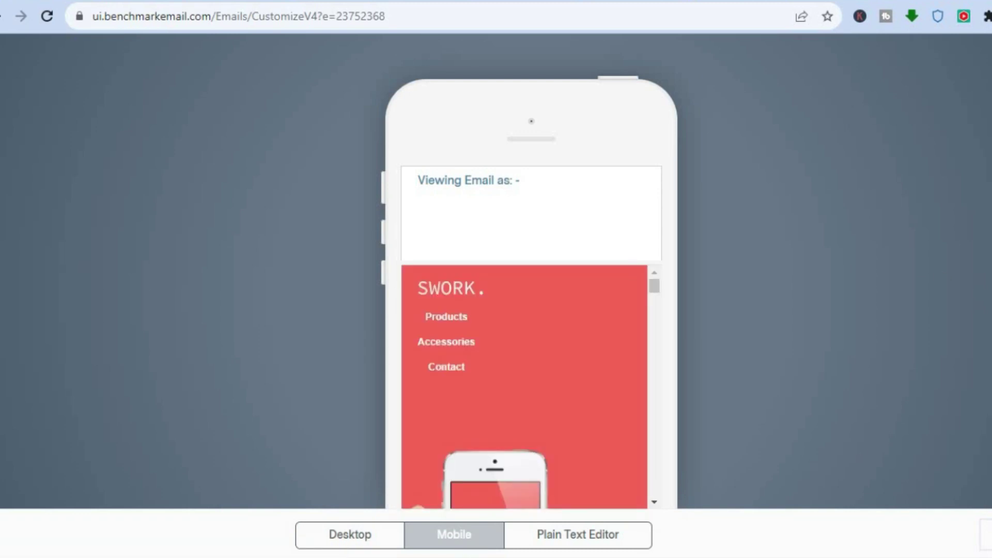
key("Escape")
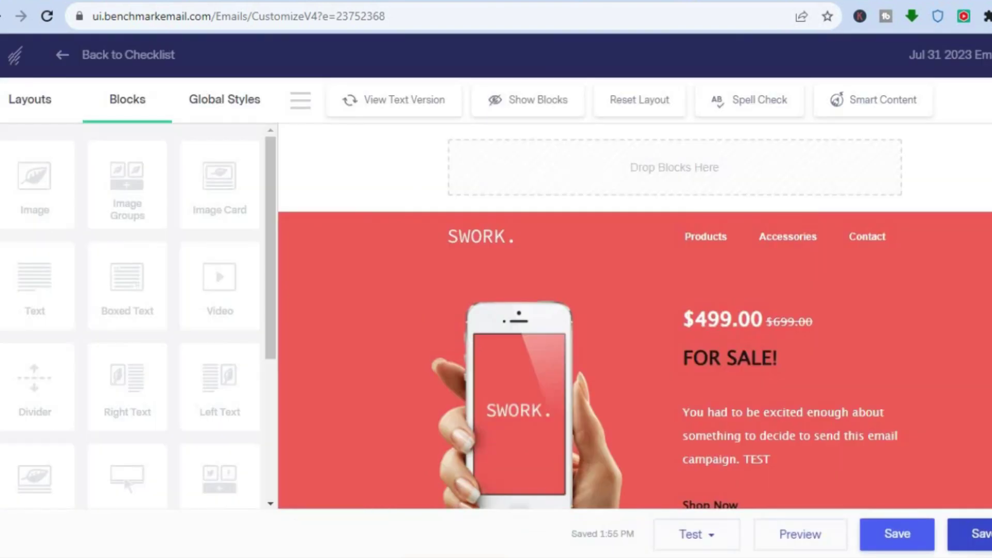
Step: Save the email campaign, then go back to the account dashboard via the Benchmark logo
left_click(986, 535)
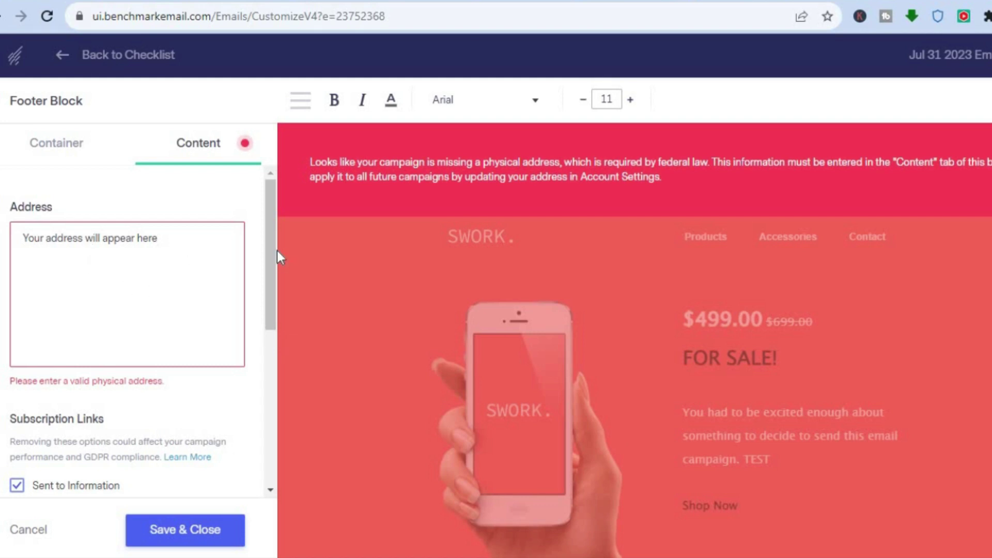
scroll(269, 362, "down", 6)
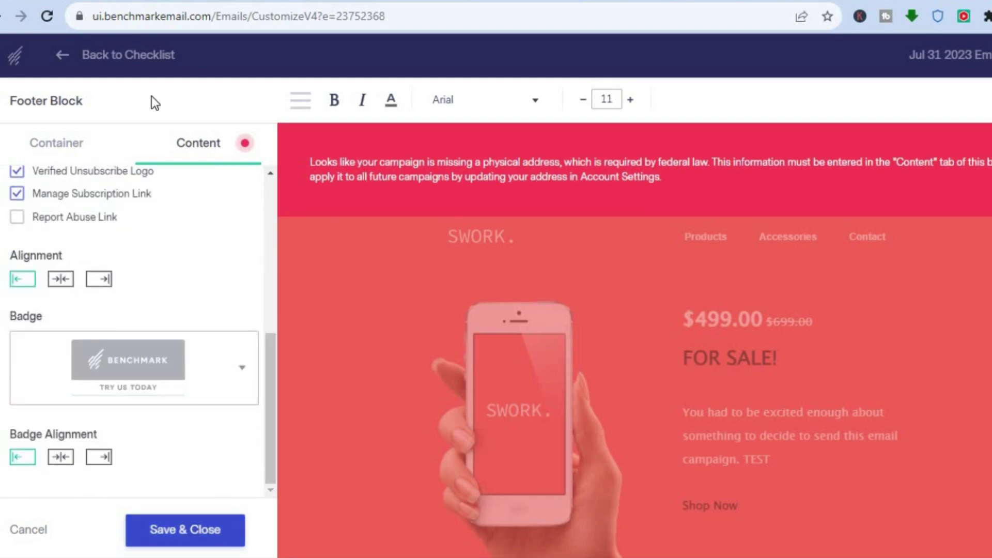
left_click(23, 60)
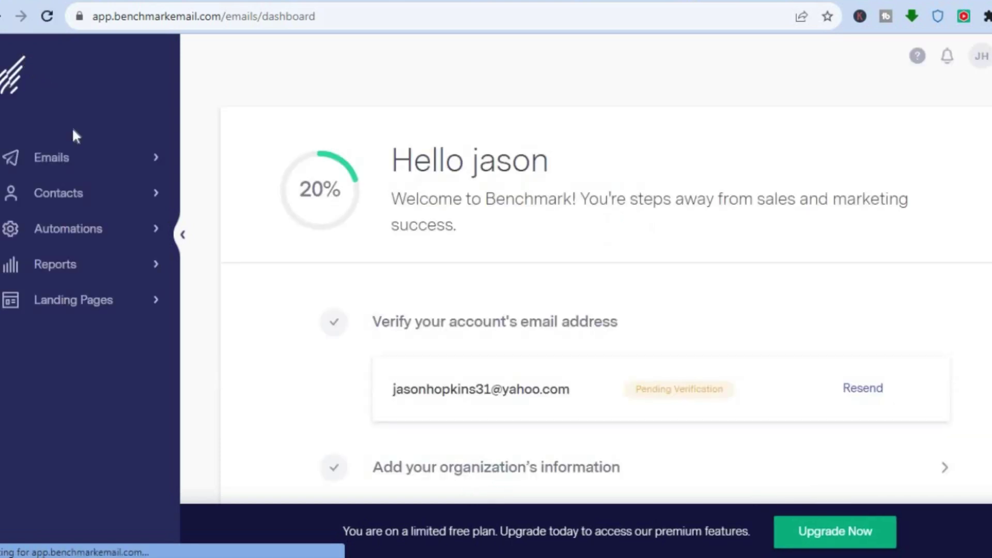
Step: Browse Contacts > Lists, cancel a new list, and reach the empty Segments page
left_click(82, 195)
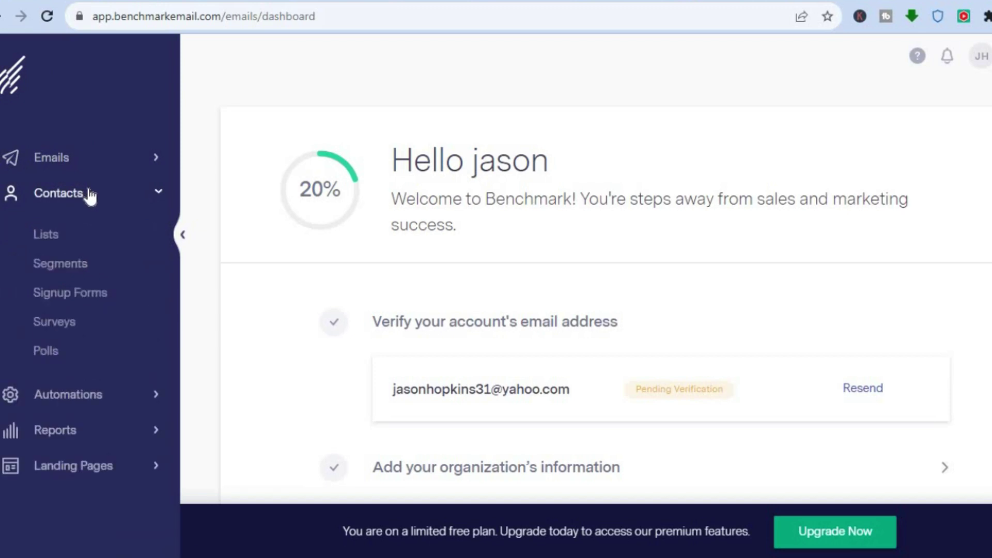
left_click(66, 236)
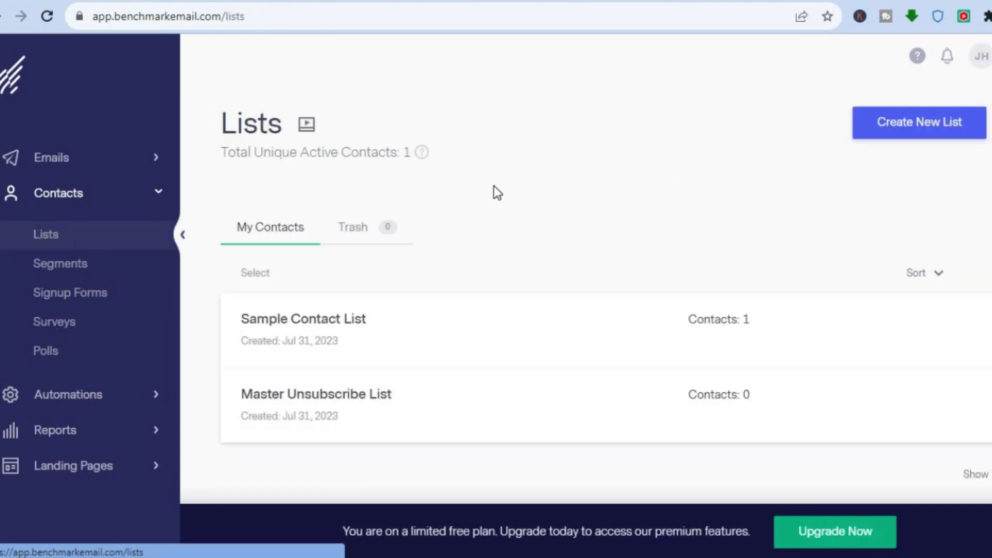
left_click(916, 120)
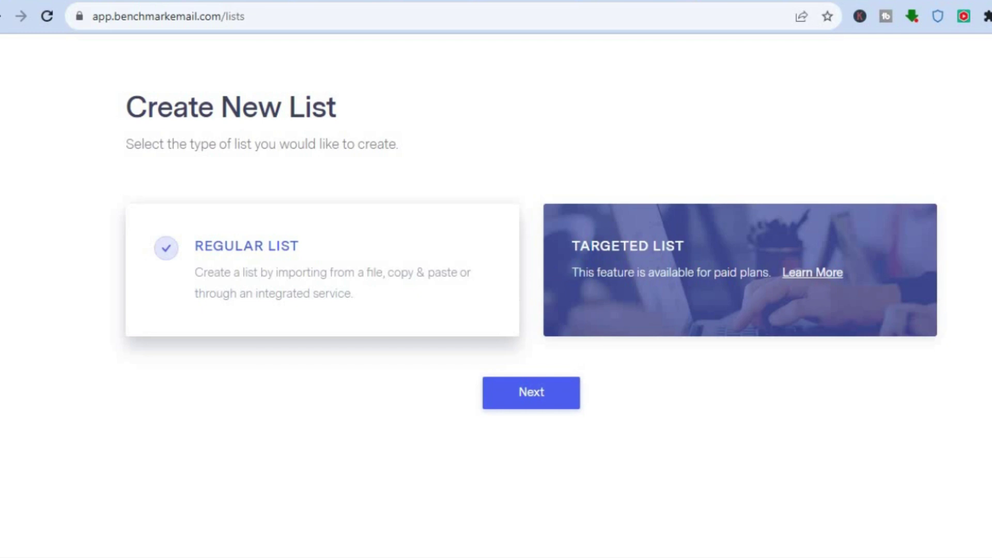
left_click(928, 113)
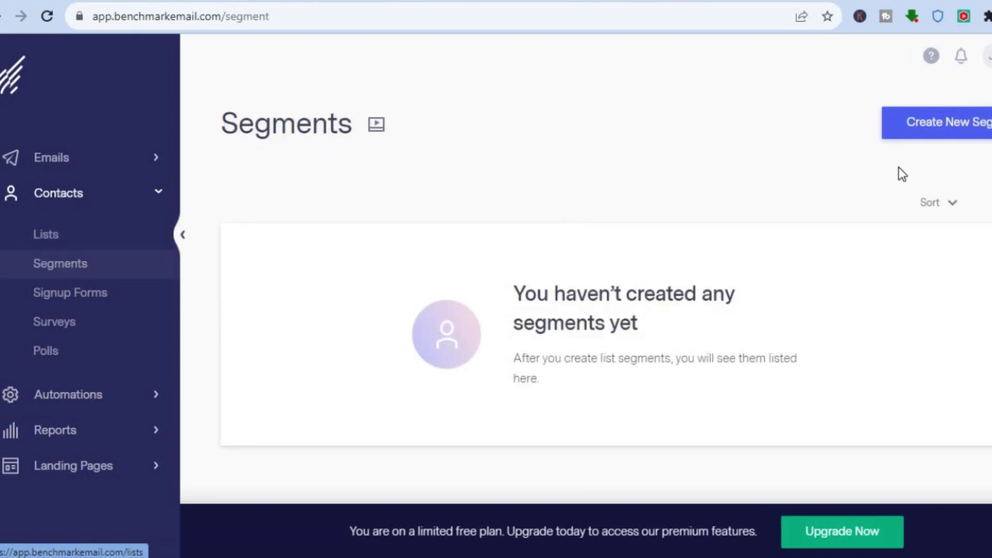
Step: Create a segment named 'TEST' based on Sample Contact List and proceed to its criteria
left_click(934, 127)
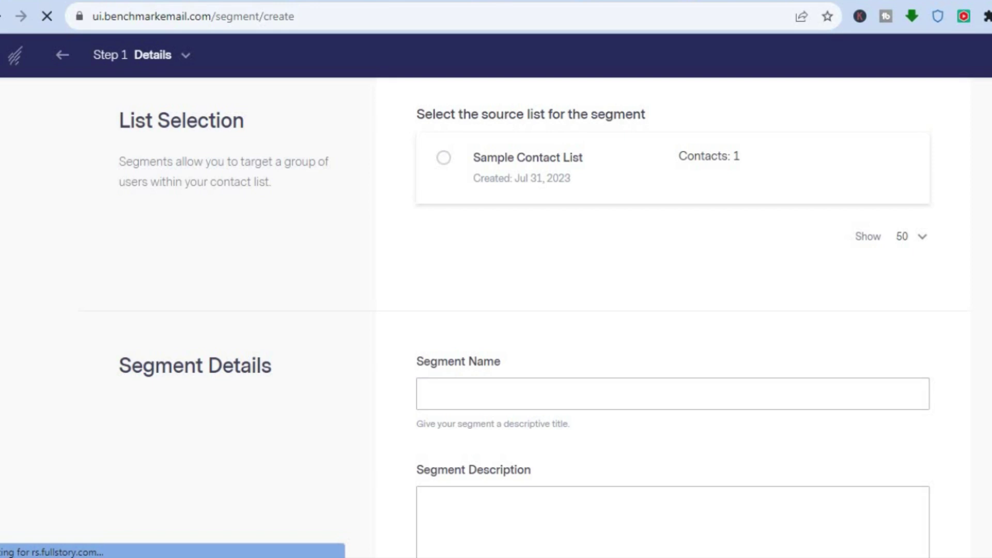
scroll(524, 310, "down", 4)
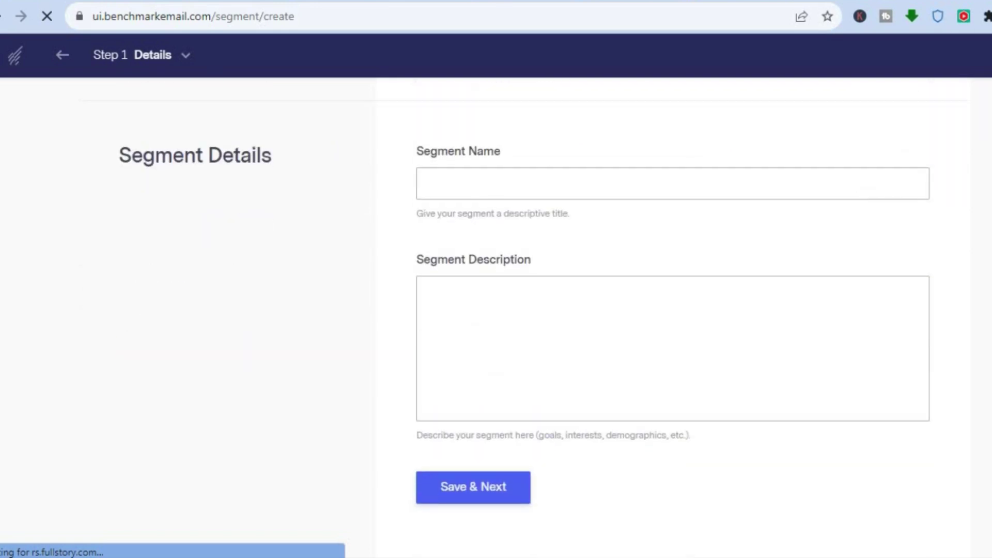
left_click(640, 185)
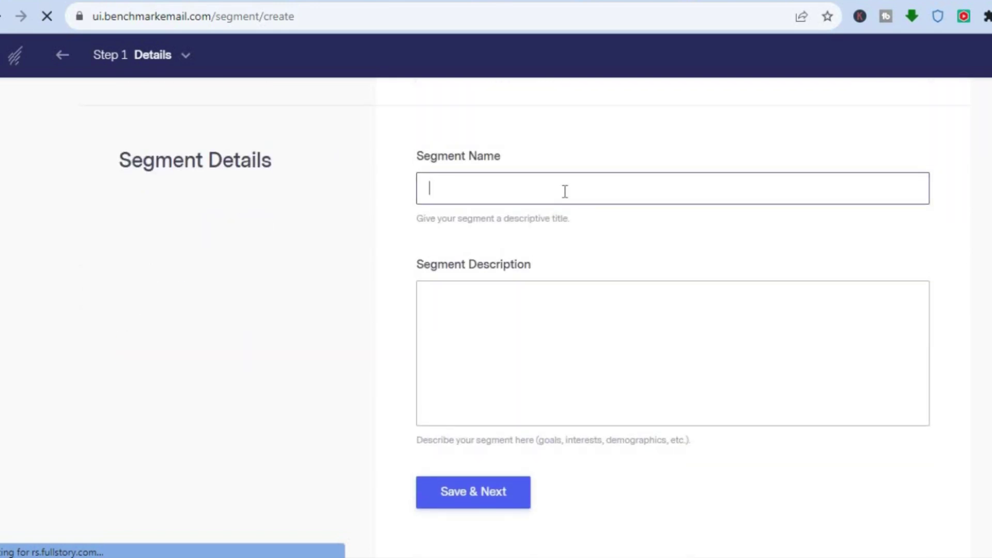
type("TEST")
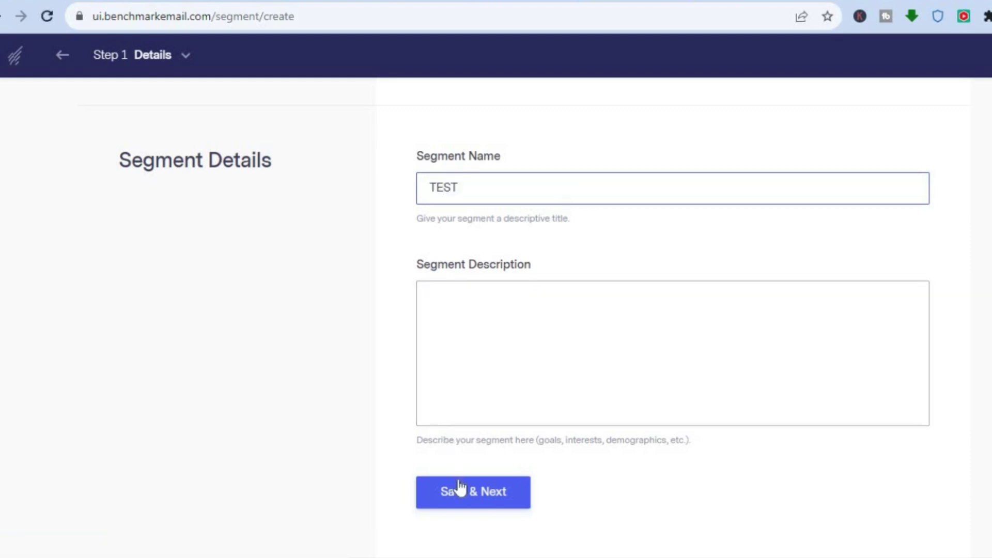
left_click(461, 489)
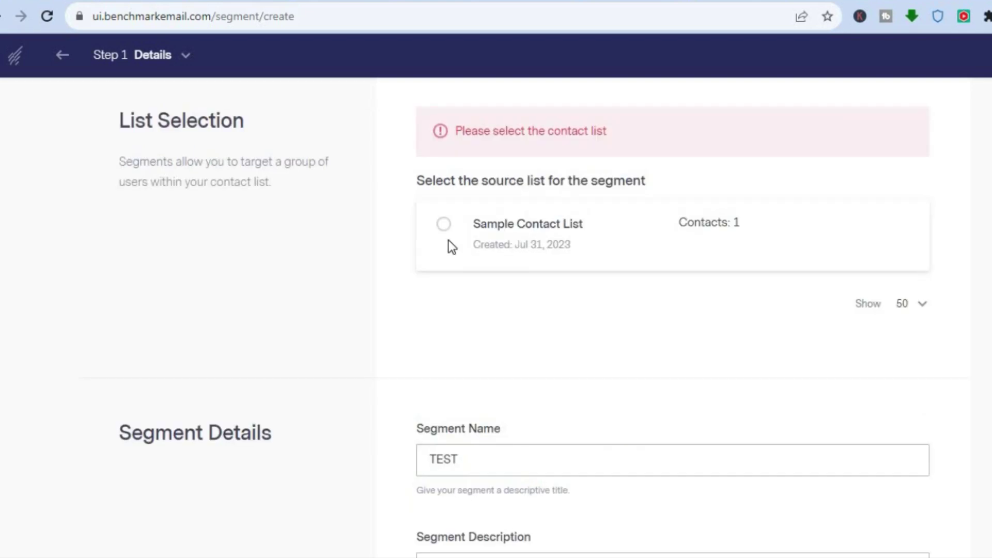
left_click(444, 226)
scroll(496, 310, "down", 4)
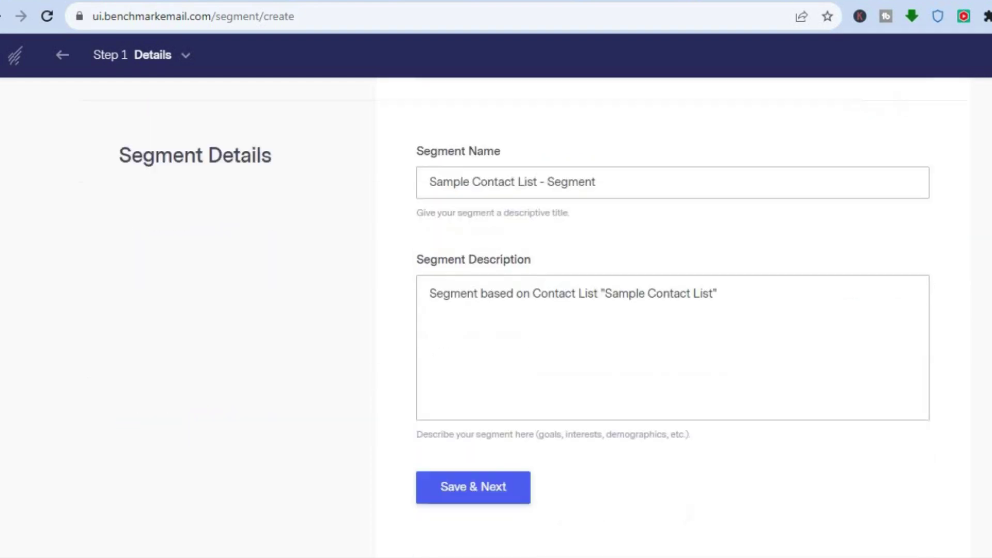
left_click(427, 499)
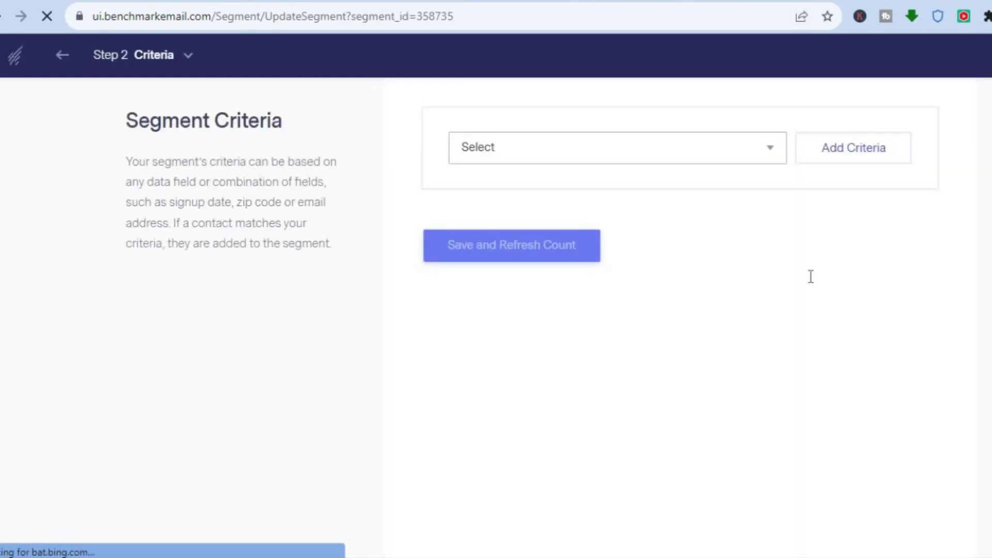
Step: Add an Email Address criterion, save it with a 0-contact count, and return to the dashboard
left_click(765, 149)
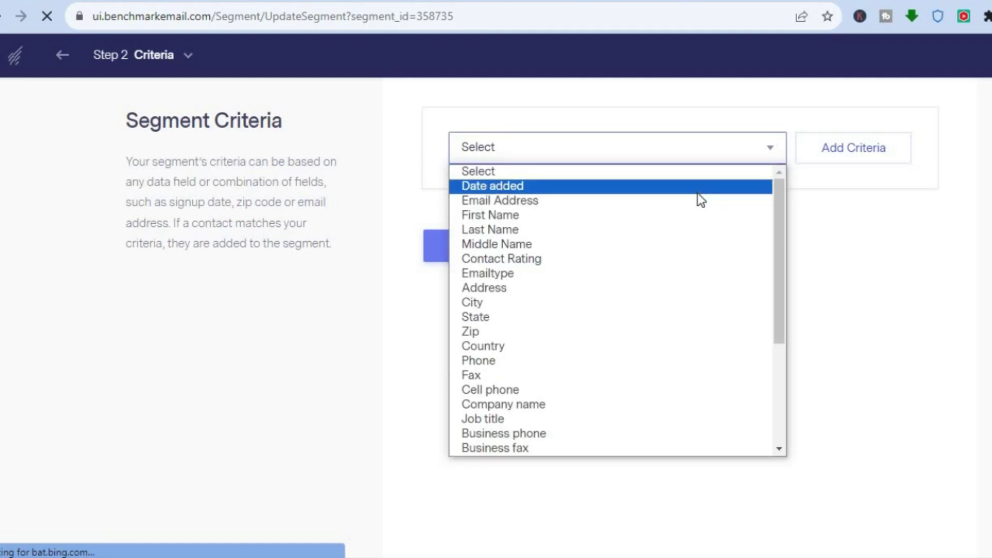
left_click(701, 200)
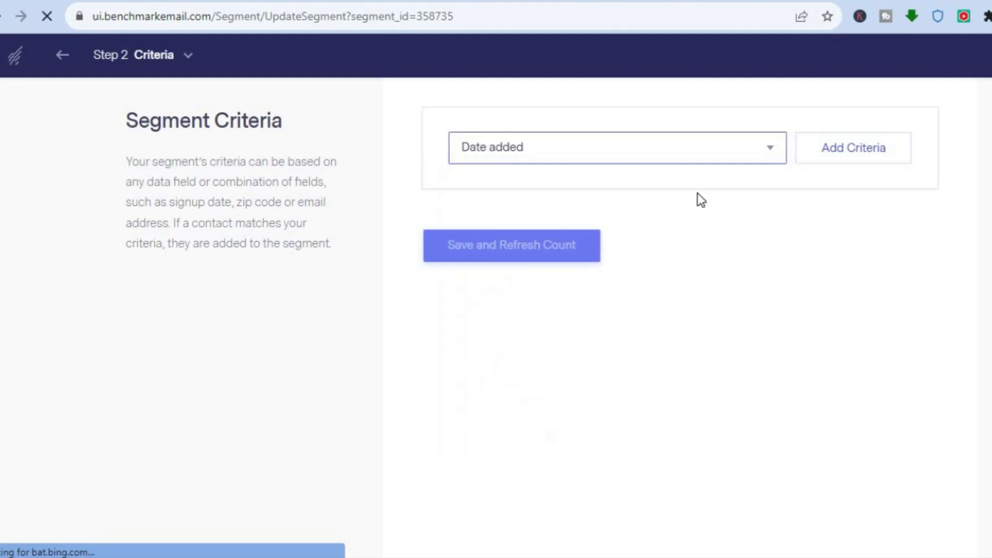
left_click(708, 148)
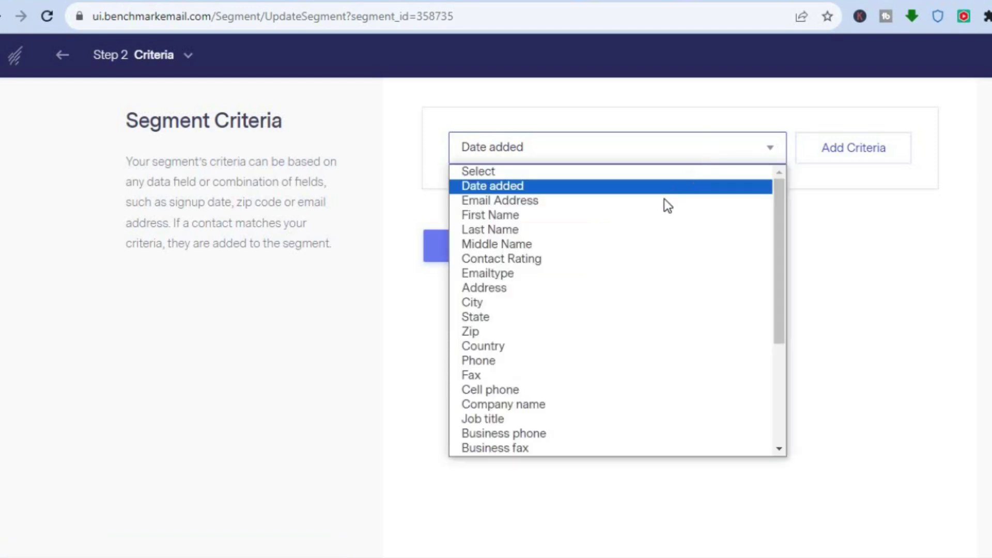
left_click(659, 203)
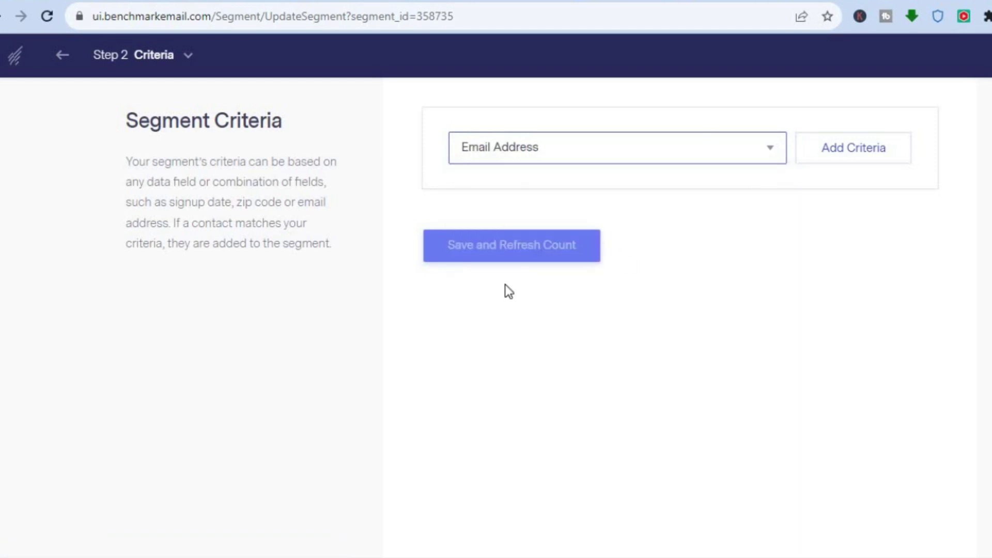
left_click(885, 148)
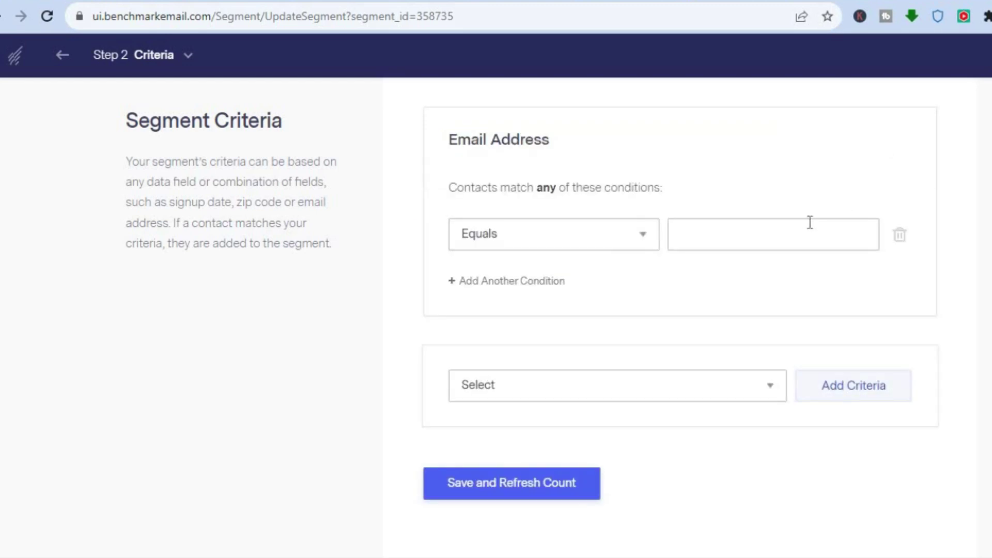
left_click(511, 491)
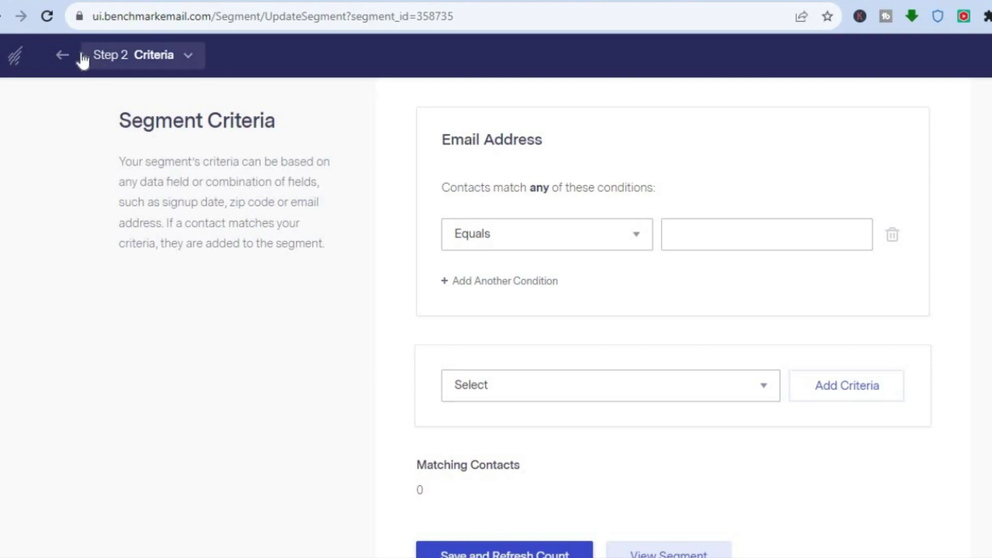
left_click(11, 65)
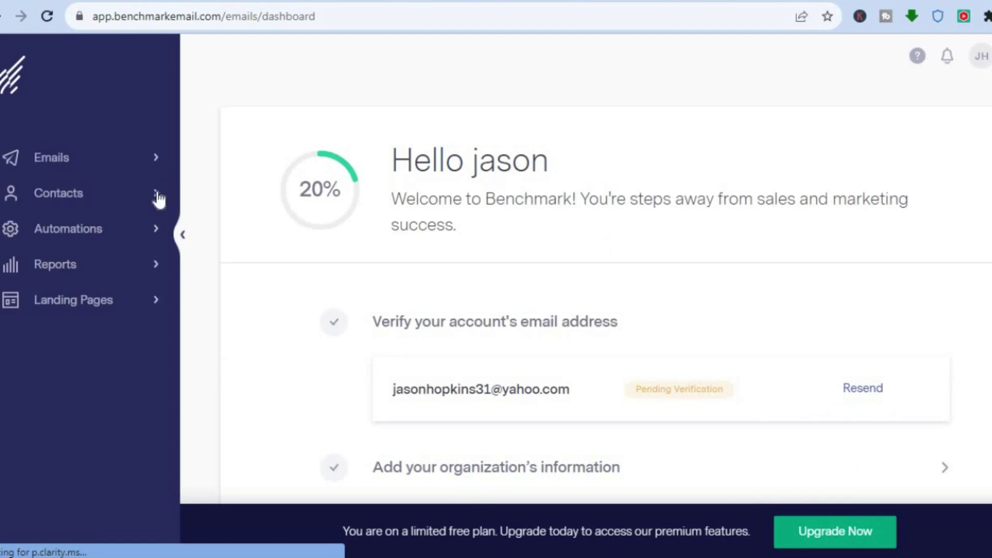
Step: Navigate the sidebar's Automations, Reports and Landing Pages menus to the Landing Pages overview
left_click(110, 230)
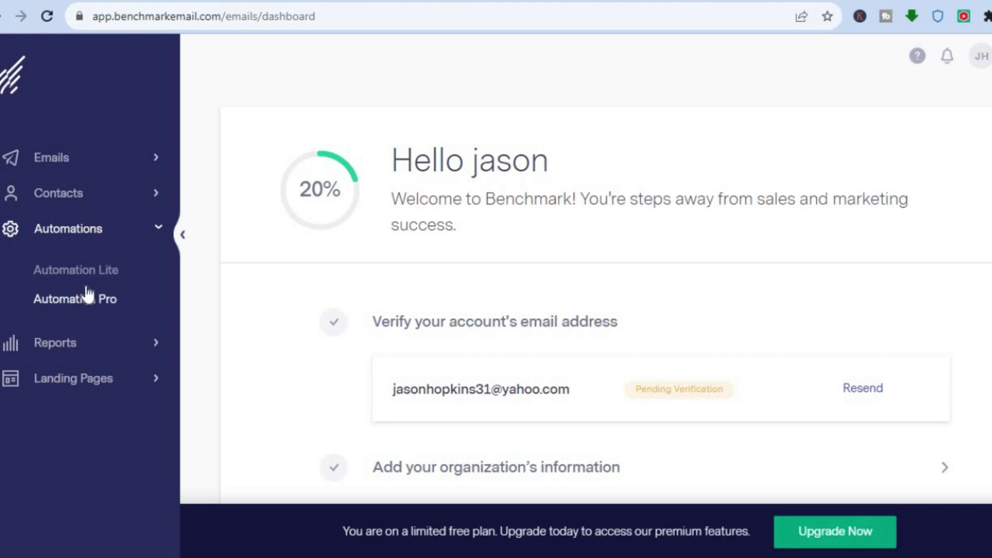
left_click(103, 343)
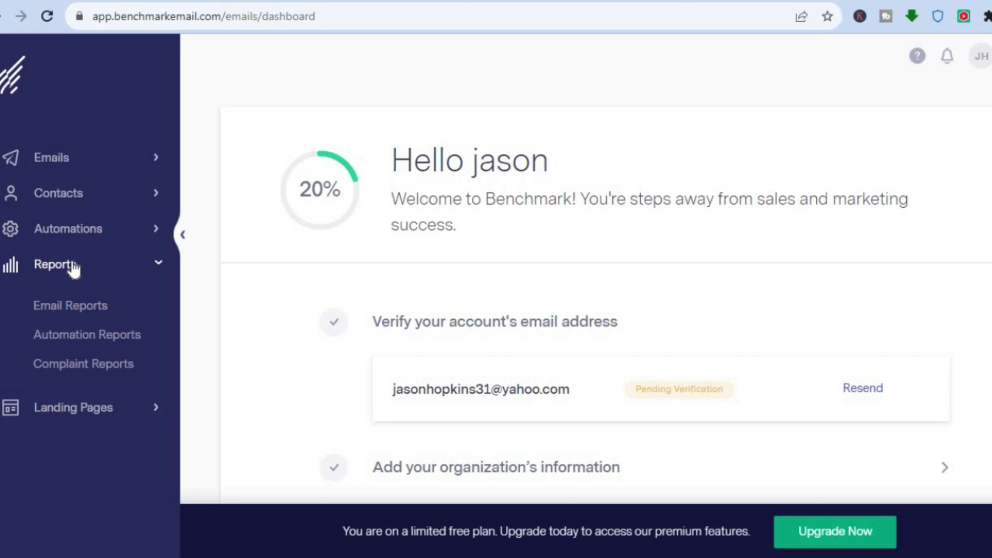
left_click(73, 412)
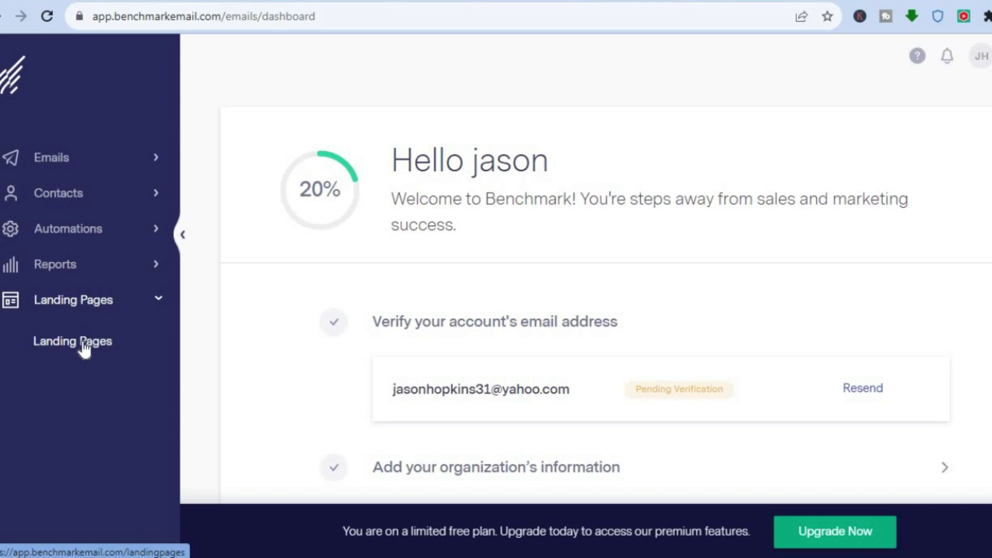
left_click(83, 345)
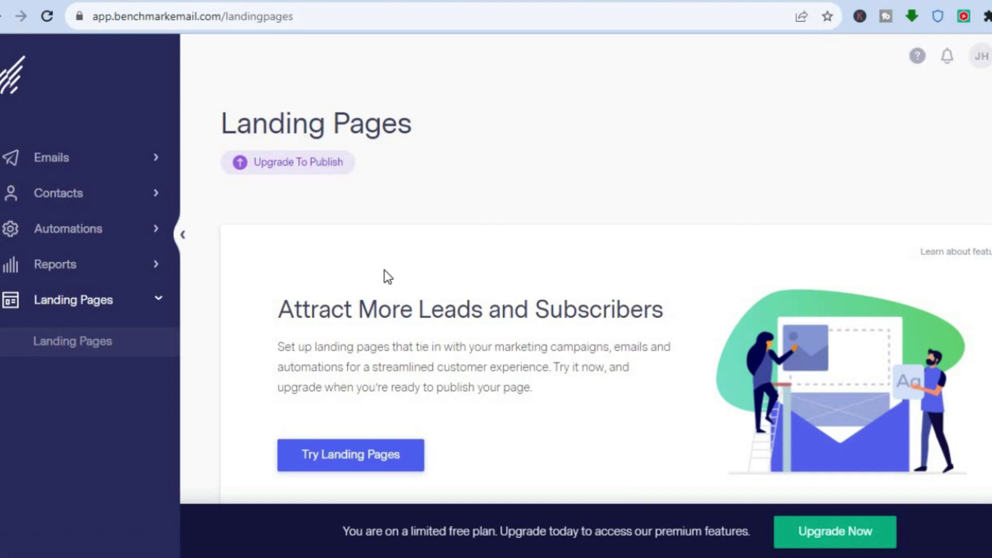
Step: Start a new landing page and build it from the ready-made Template 02
left_click(317, 456)
left_click(563, 294)
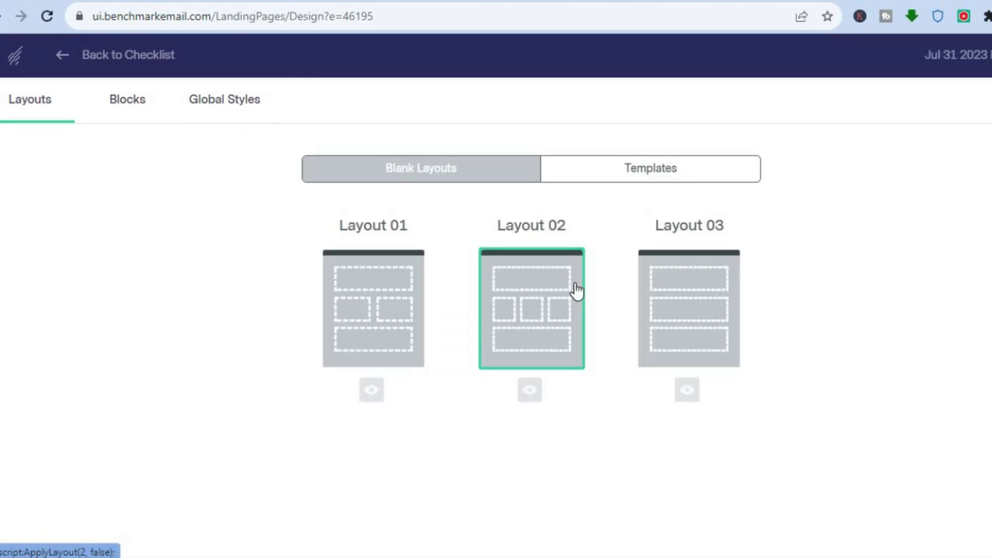
left_click(346, 334)
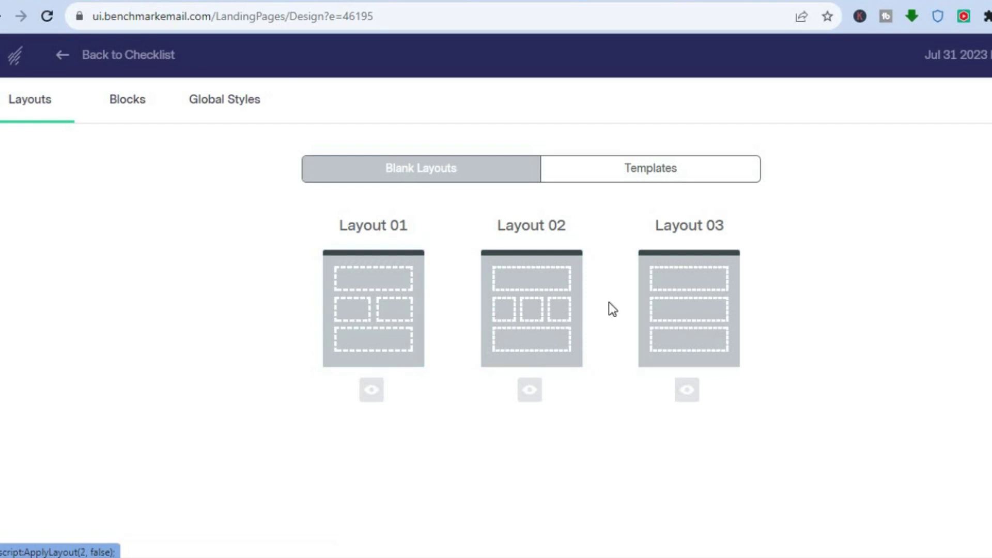
left_click(611, 173)
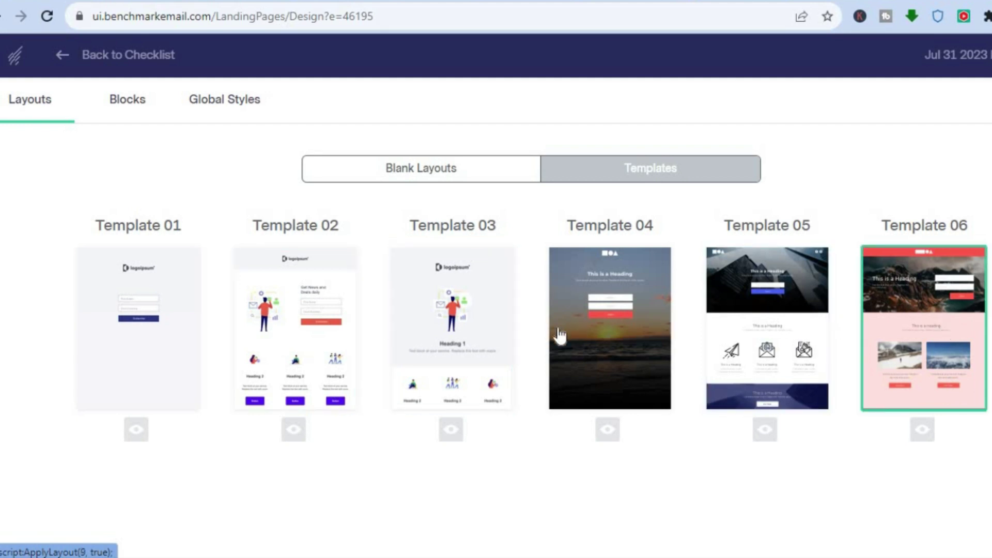
left_click(296, 328)
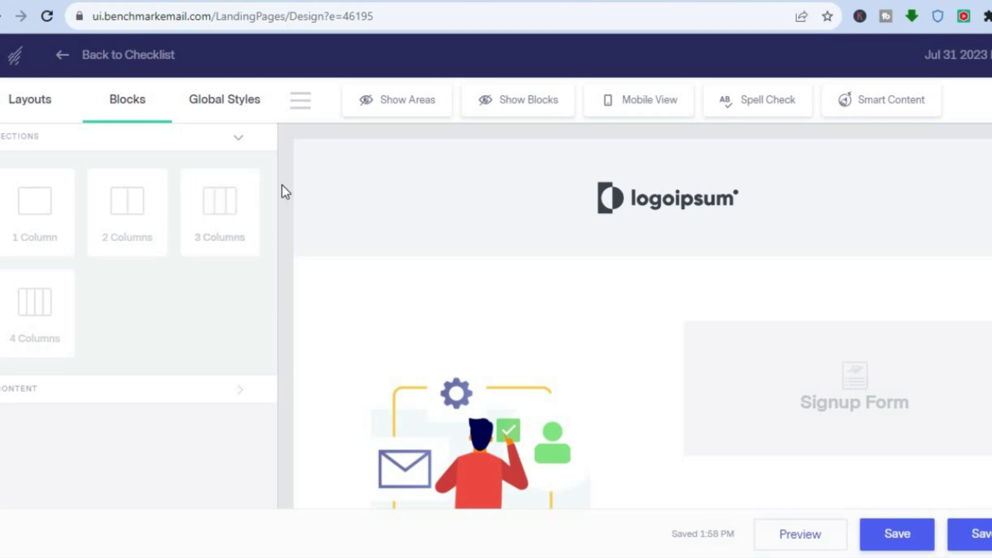
Step: Expand the CONTENT blocks (Signup Form, Ecommerce, Shopify), glance at Layouts, and return to Blocks
left_click(219, 394)
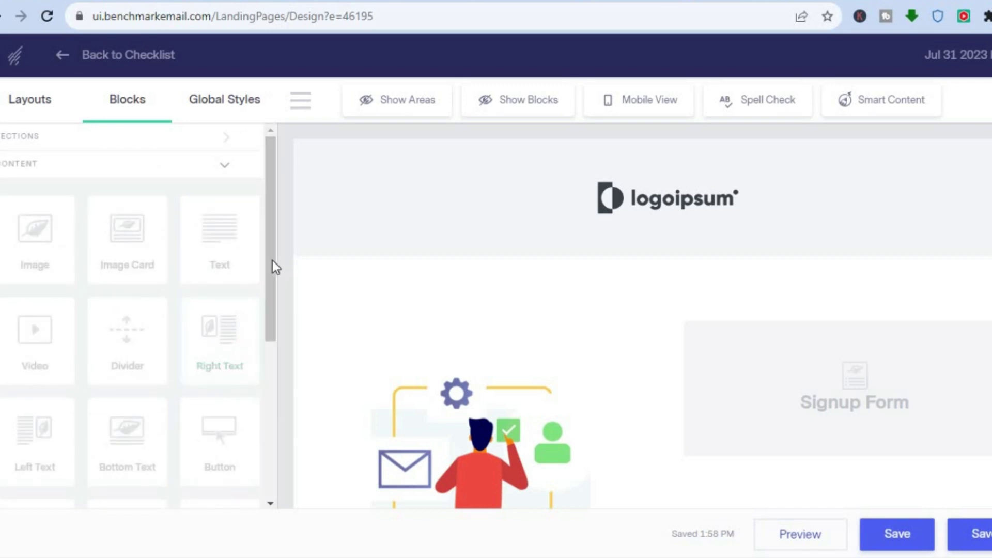
scroll(253, 411, "down", 6)
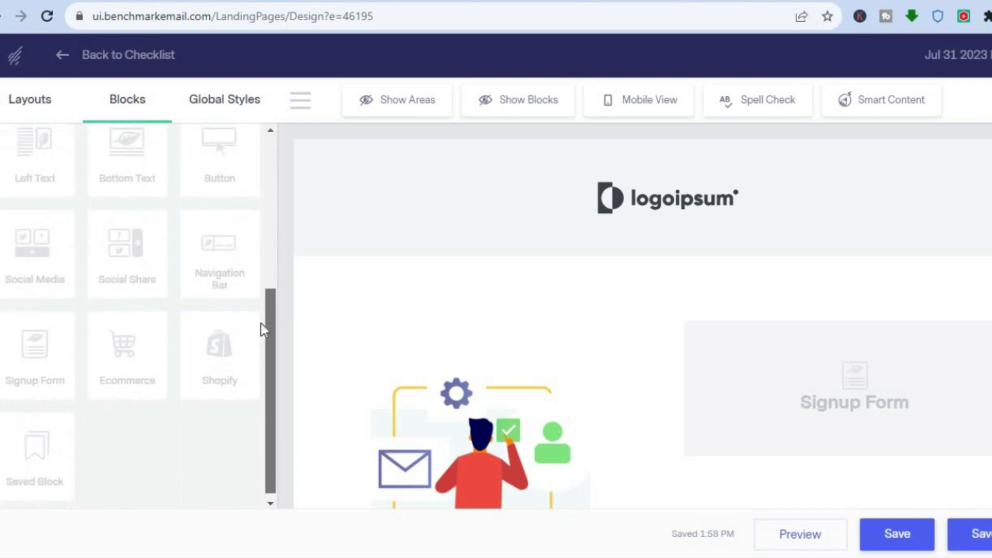
scroll(261, 289, "up", 6)
scroll(244, 414, "down", 6)
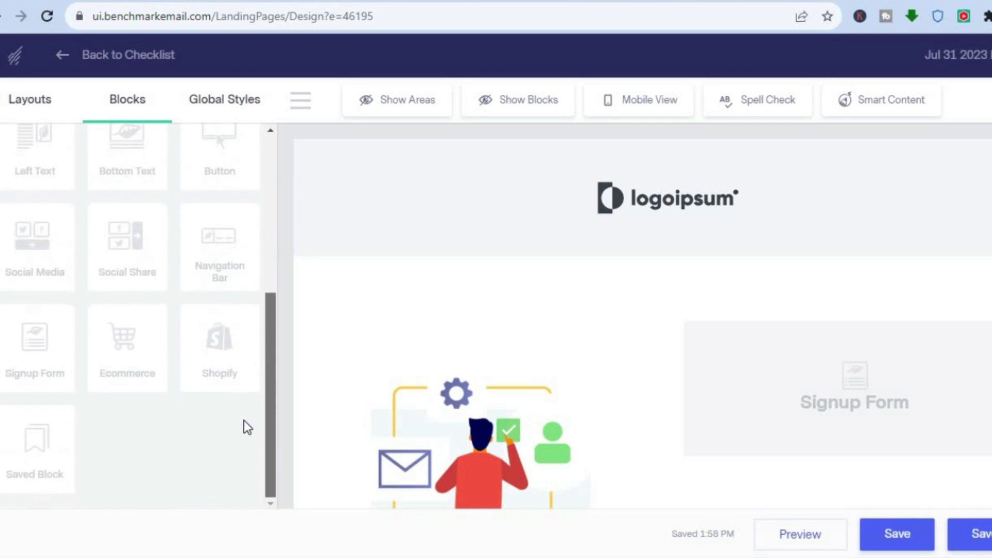
left_click(412, 369)
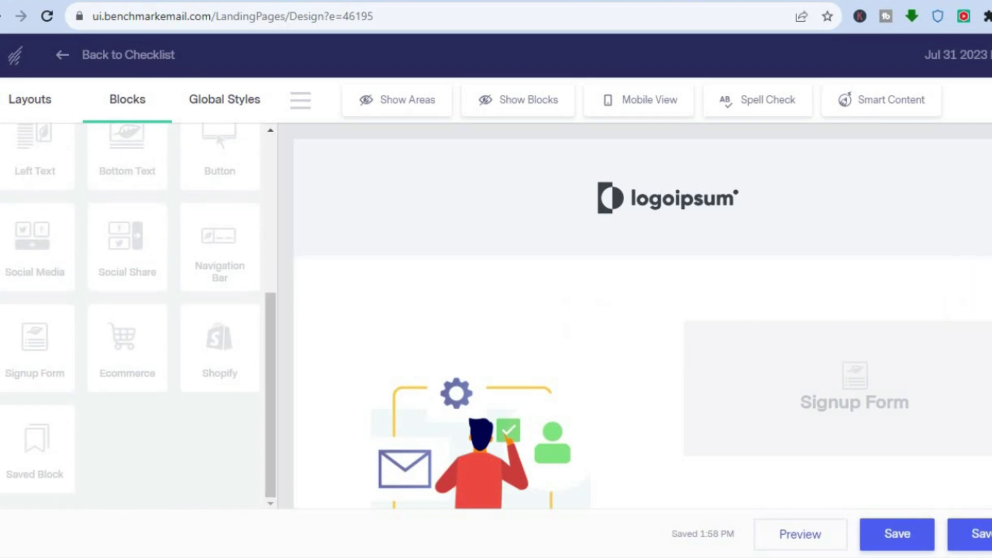
scroll(852, 310, "down", 5)
scroll(543, 345, "up", 5)
left_click(40, 105)
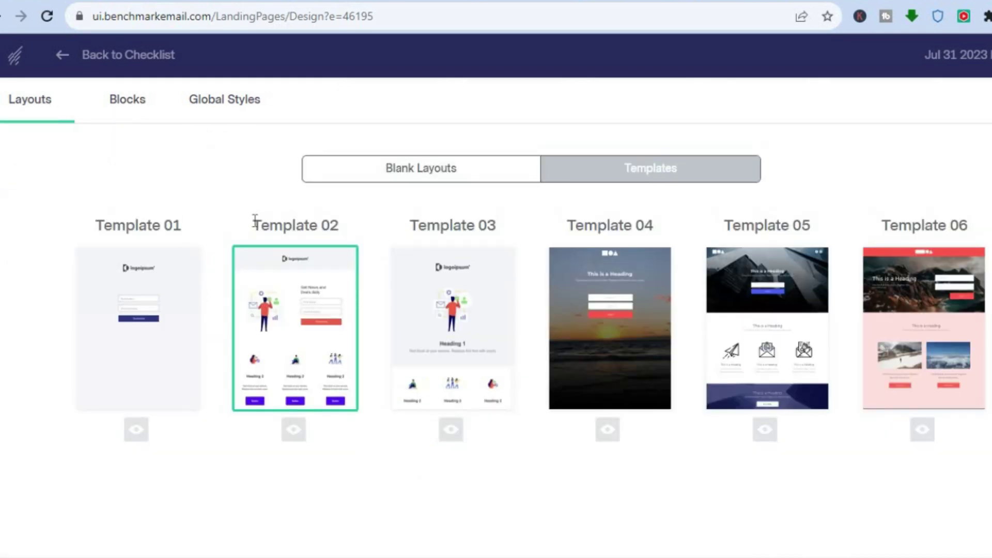
left_click(153, 100)
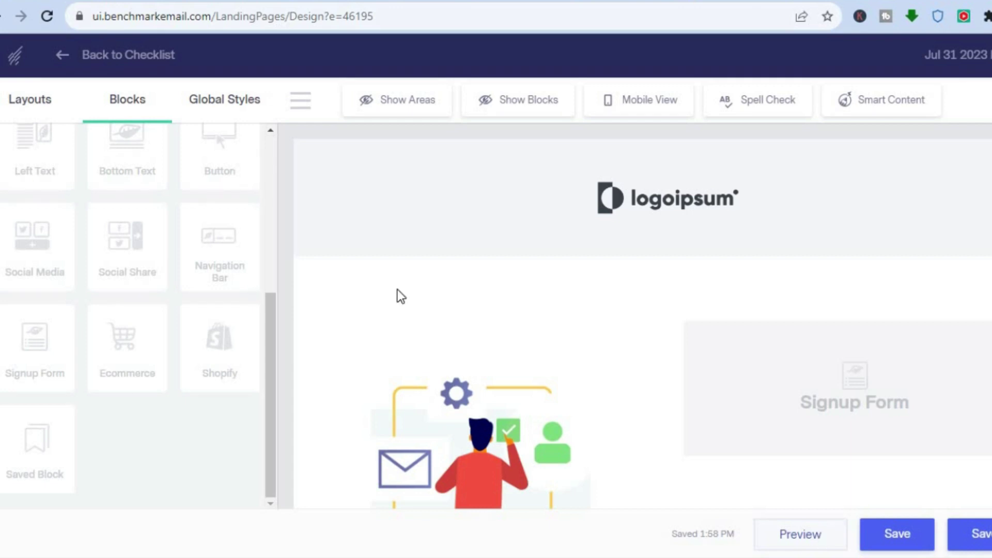
Step: Leave the Template 02 landing page editor for the account dashboard via the Benchmark logo
left_click(21, 61)
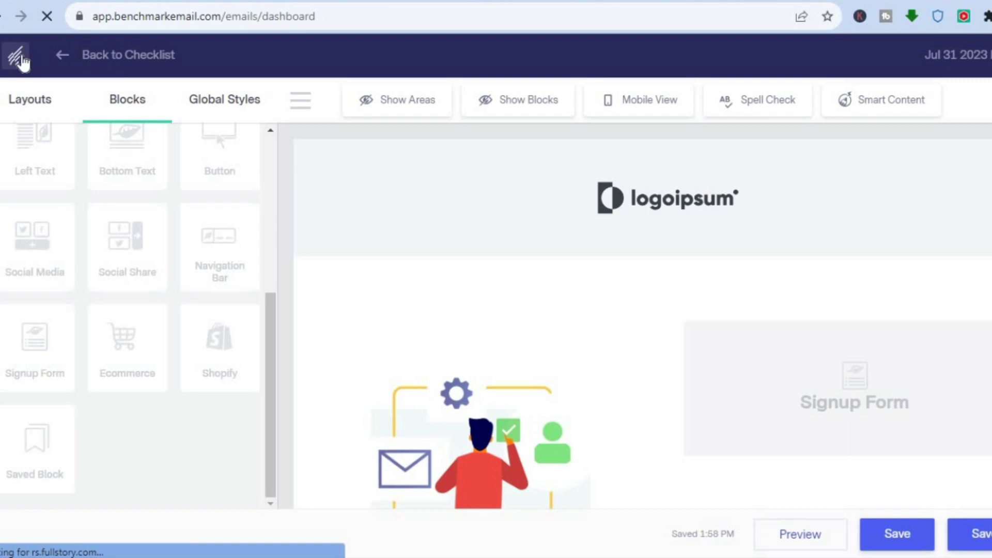